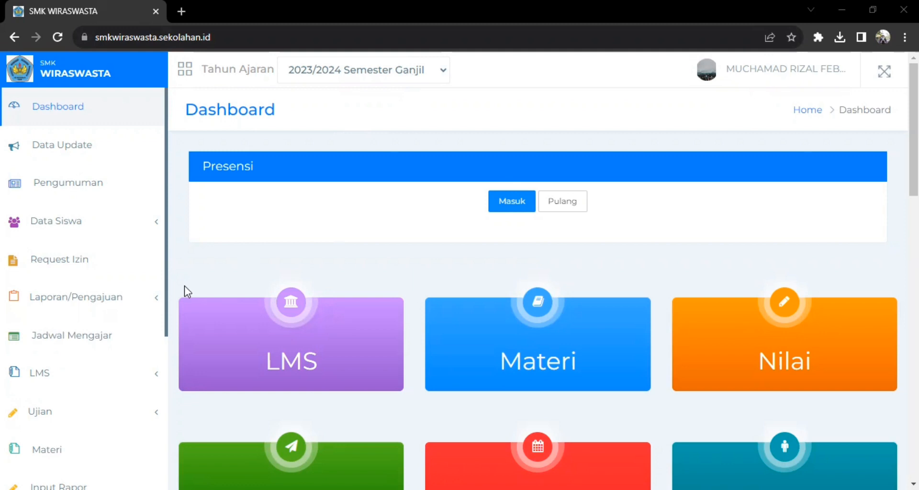
- Open the first Bahasa Inggris question bank under Ujian and examine the template downloads offered in its .docx import dialog
{"action": "left_click", "coordinate": [46, 410]}
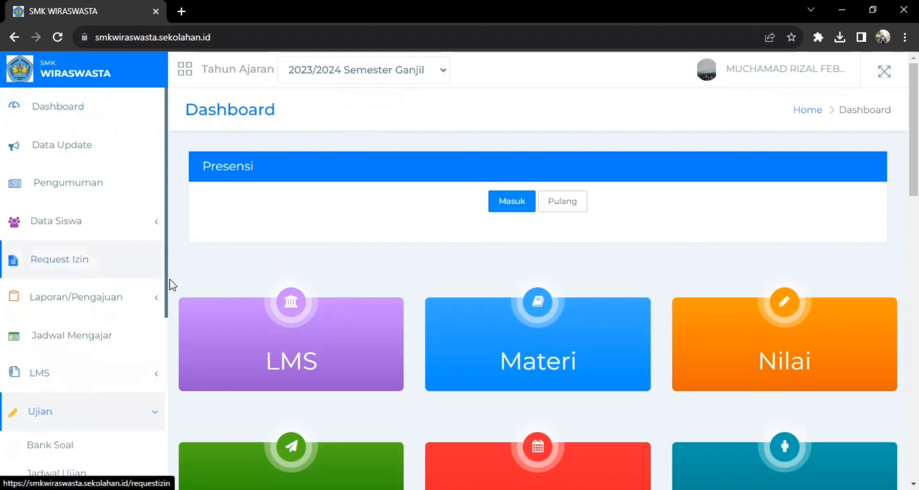
{"action": "left_click", "coordinate": [56, 446]}
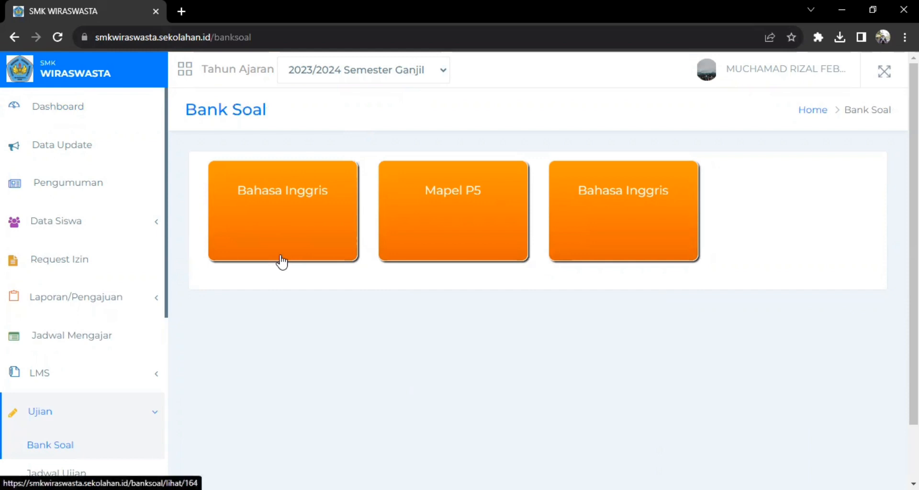
{"action": "left_click", "coordinate": [283, 238]}
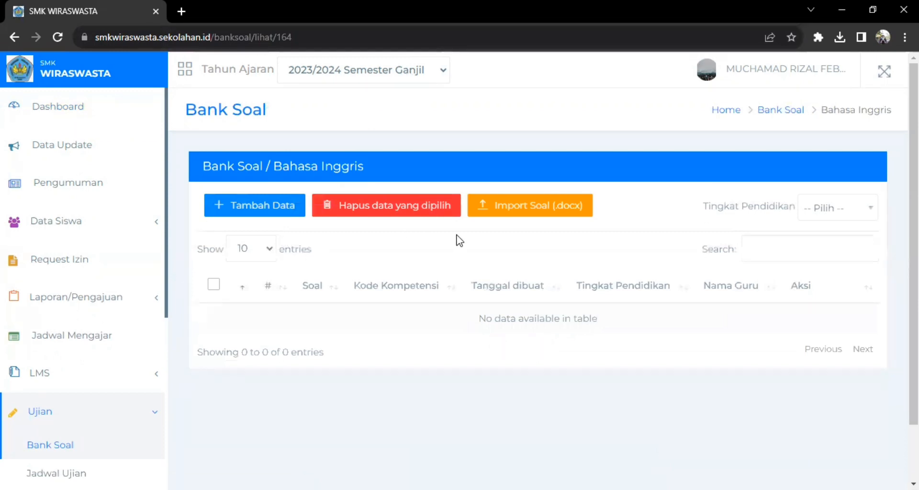
{"action": "left_click", "coordinate": [497, 206]}
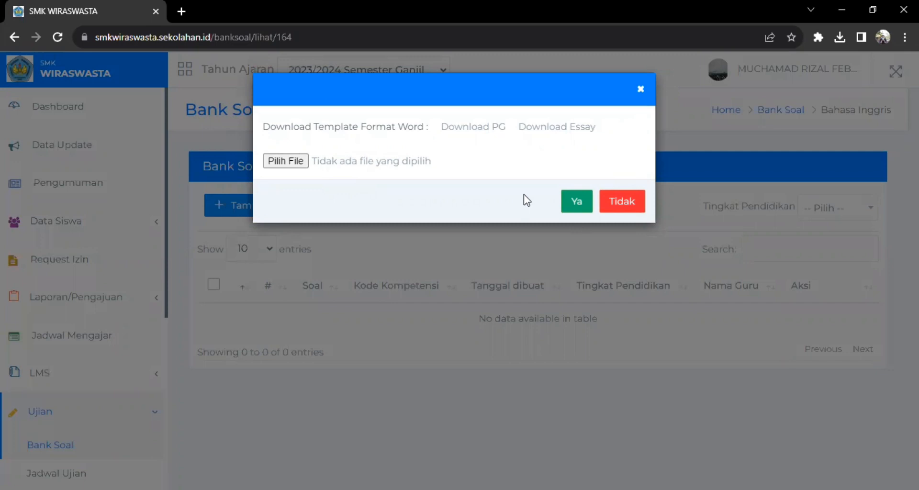
{"action": "left_click", "coordinate": [611, 210]}
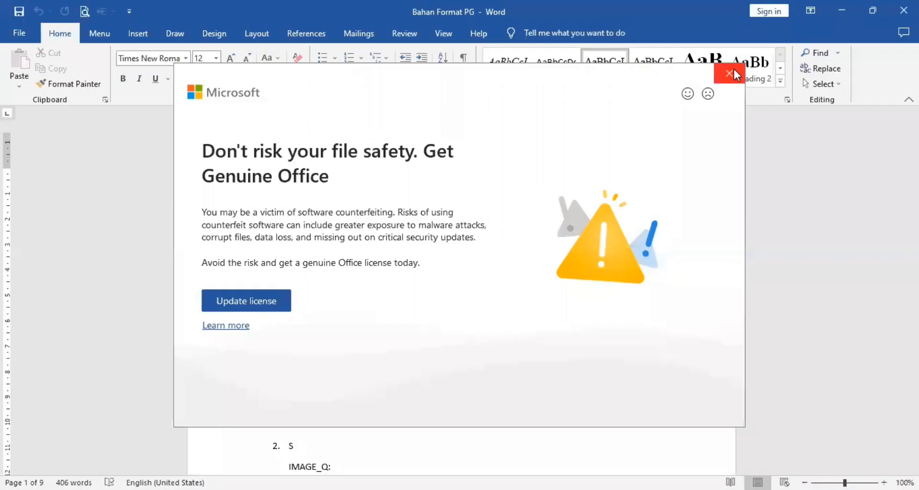
- In Word, dismiss the licence notice over the Bahan Format PG template and set TINGKAT_Q to 10 and KD_Q to PTS
{"action": "left_click", "coordinate": [733, 75]}
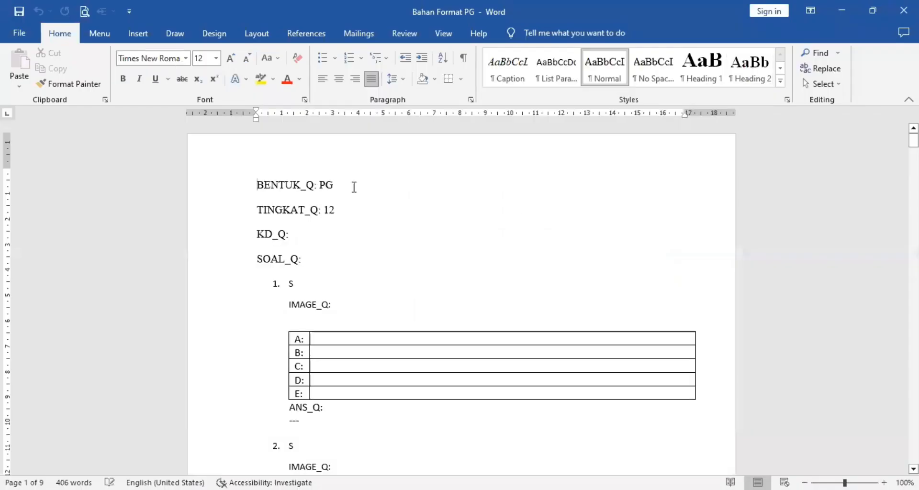
{"action": "left_click", "coordinate": [341, 187]}
{"action": "left_click", "coordinate": [342, 213]}
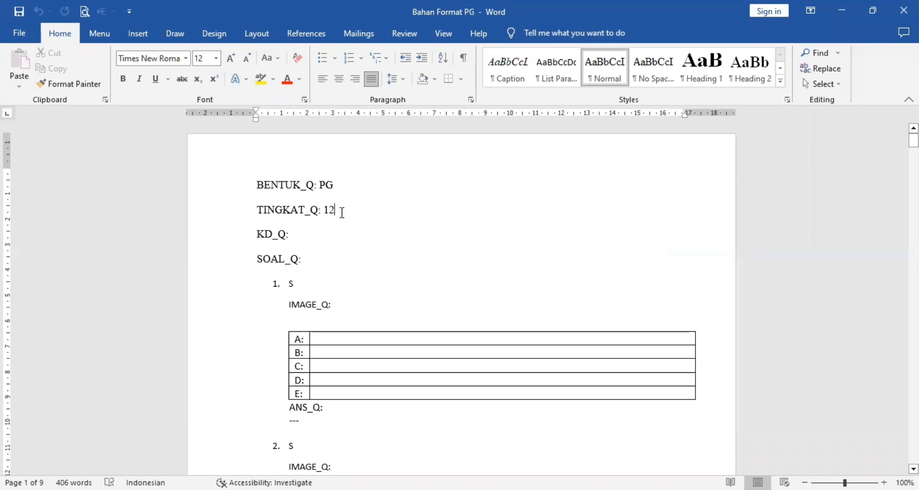
{"action": "key", "text": "BackSpace"}
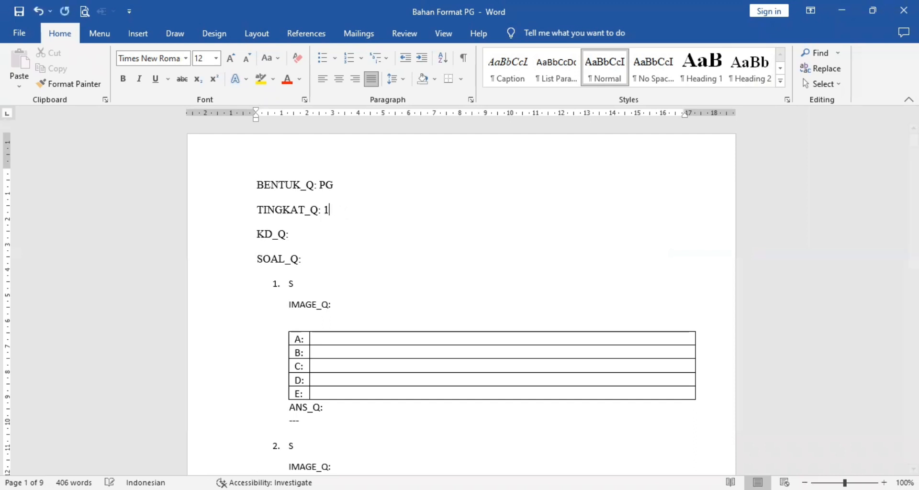
{"action": "type", "text": "1"}
{"action": "key", "text": "BackSpace"}
{"action": "type", "text": "0"}
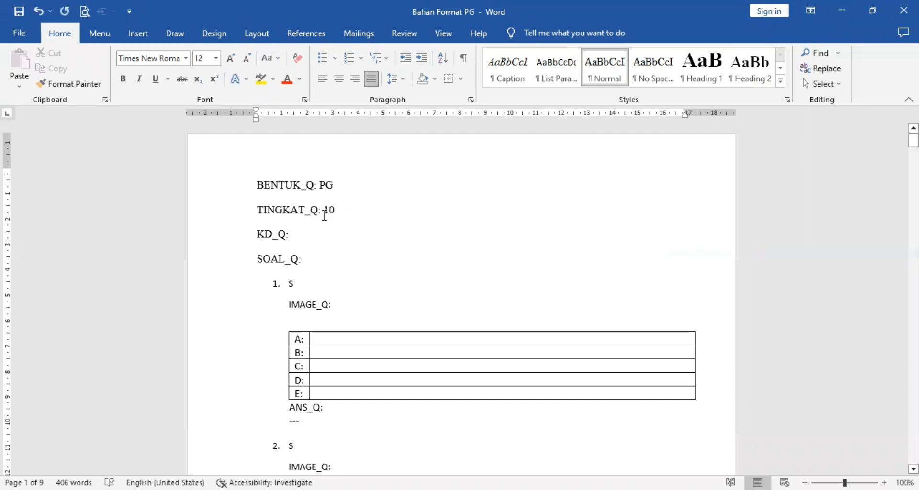
{"action": "left_click", "coordinate": [310, 233]}
{"action": "type", "text": "PTS"}
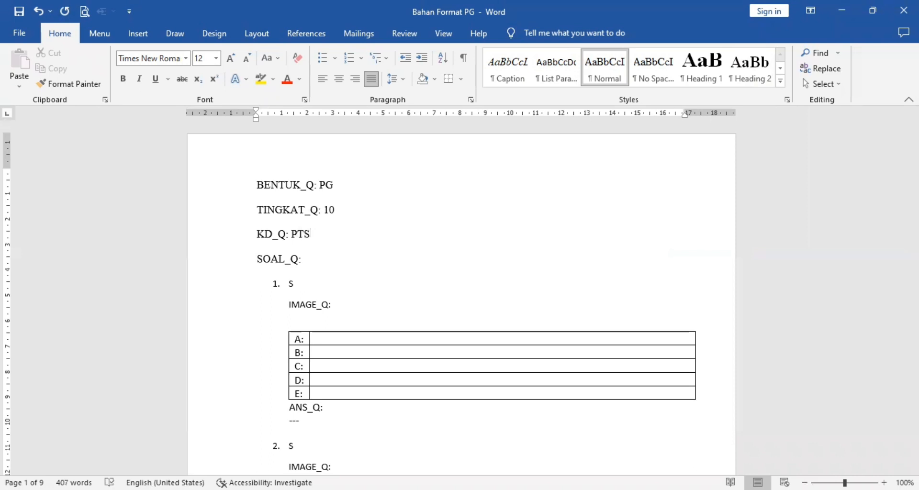
{"action": "left_click", "coordinate": [320, 257]}
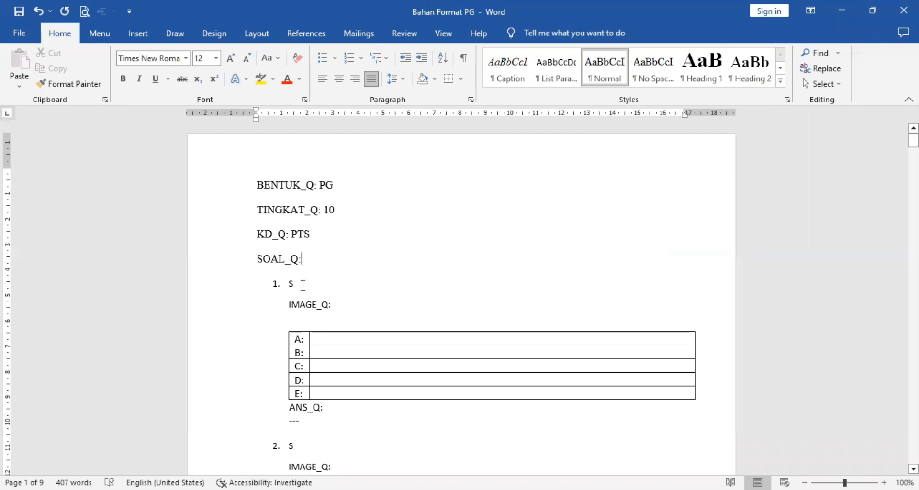
{"action": "left_click", "coordinate": [303, 285]}
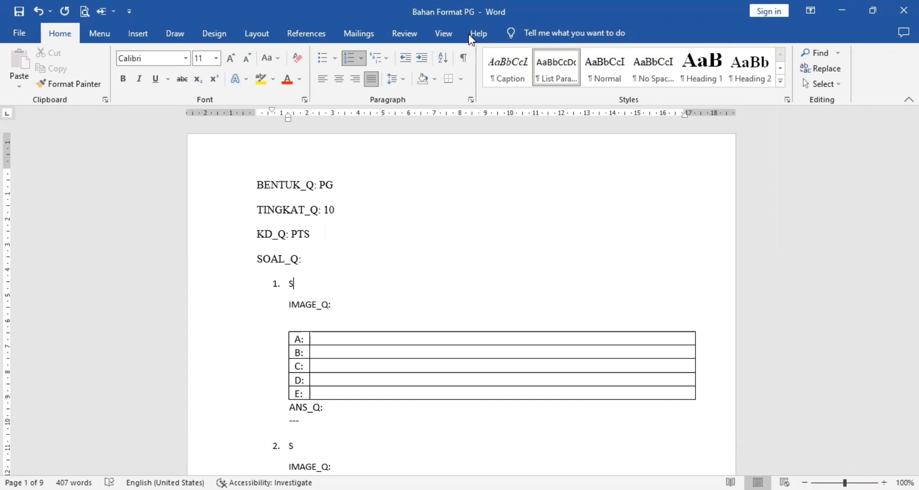
{"action": "key", "text": "alt+Tab"}
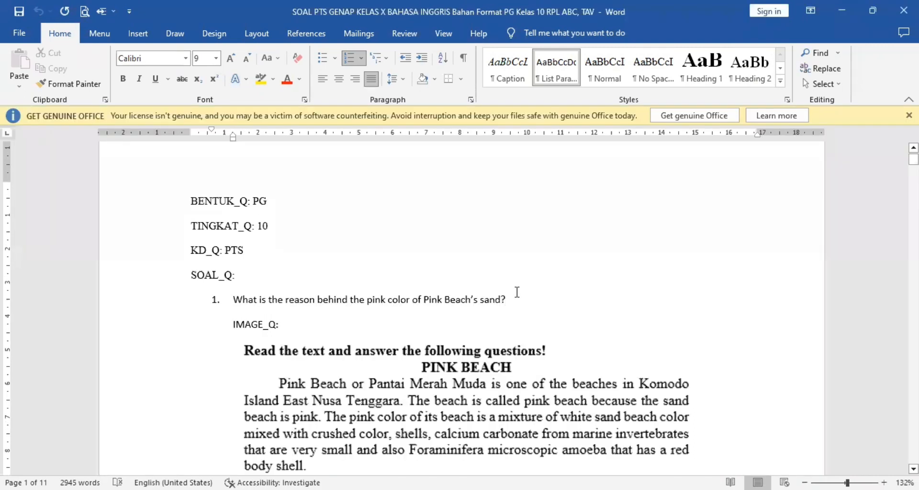
{"action": "left_click_drag", "start_coordinate": [506, 300], "coordinate": [249, 300]}
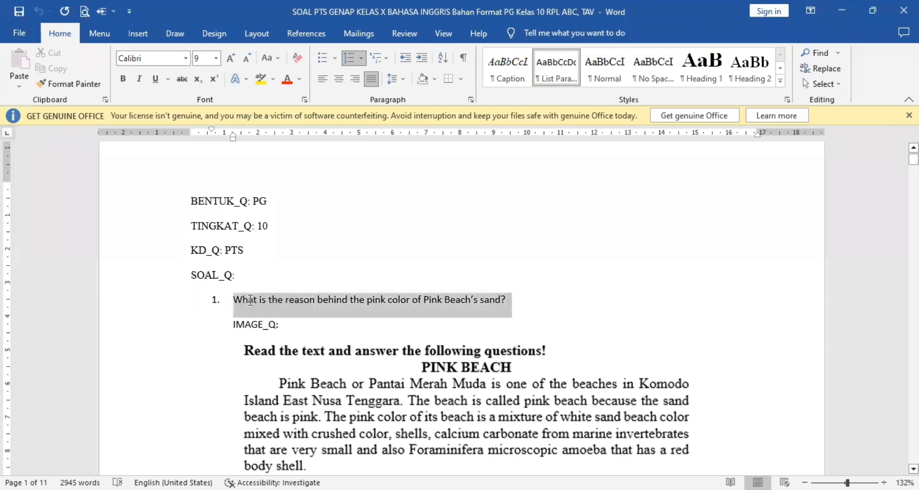
{"action": "left_click", "coordinate": [245, 300]}
{"action": "left_click", "coordinate": [470, 149], "text": "shift"}
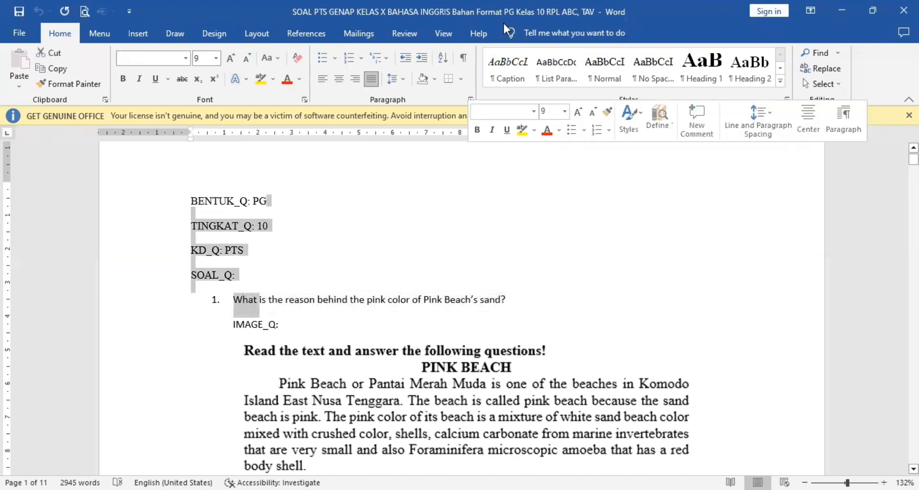
{"action": "left_click", "coordinate": [504, 23]}
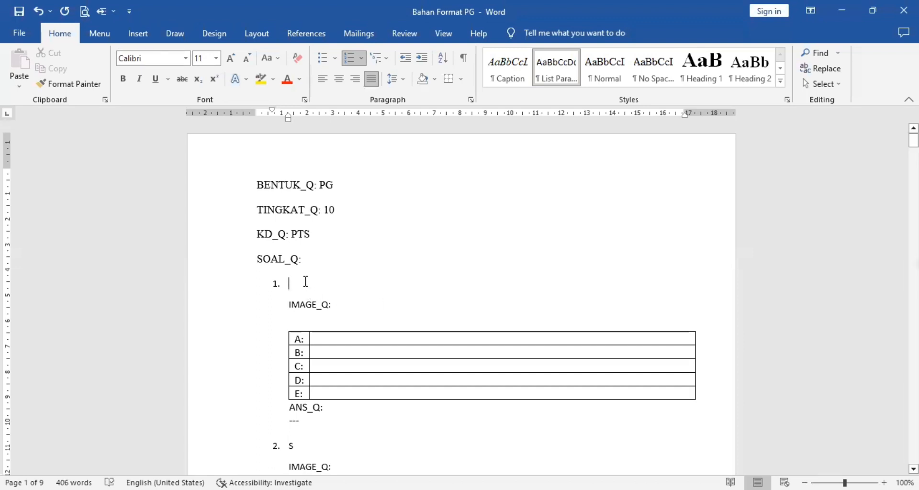
- Clear the placeholder S from question 1 in the Bahan Format PG template
{"action": "type", "text": "s"}
{"action": "key", "text": "BackSpace"}
{"action": "right_click", "coordinate": [298, 290]}
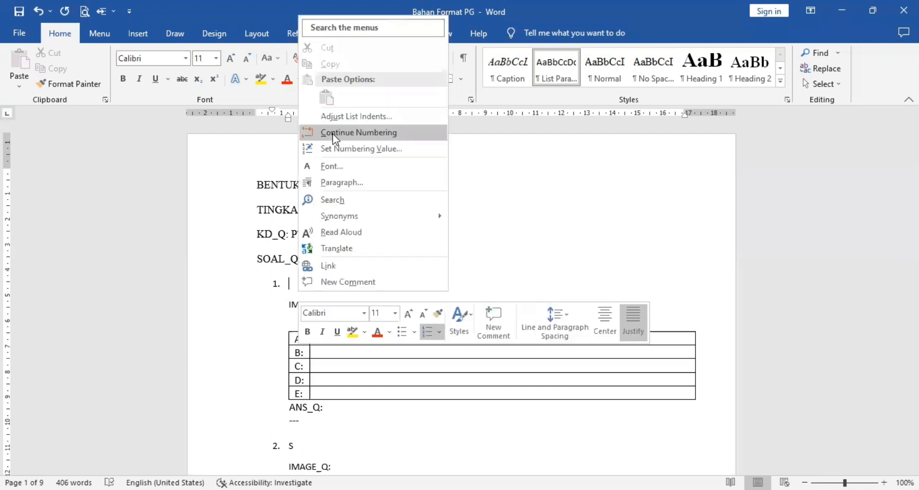
{"action": "left_click", "coordinate": [477, 232]}
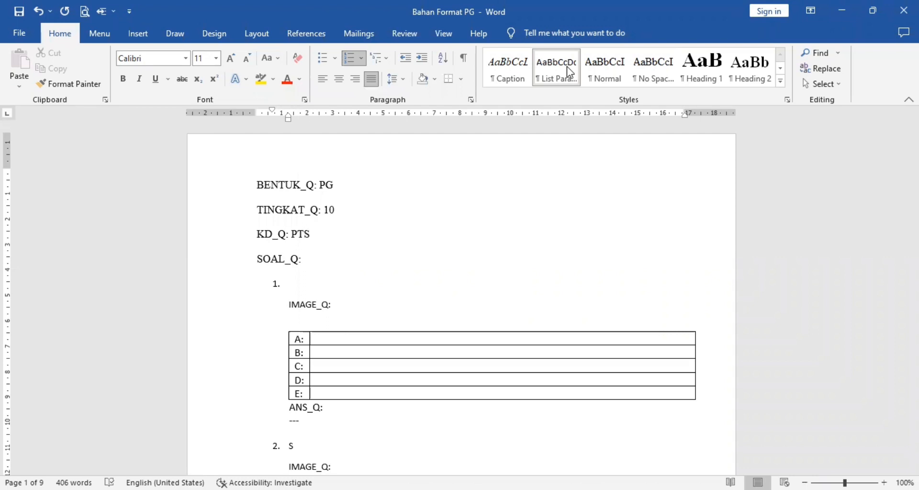
- Copy "What is the reason behind the pink color of Pink Beach's sand?" from the SOAL PTS GENAP document into question 1, without extra blank lines
{"action": "key", "text": "alt+Tab"}
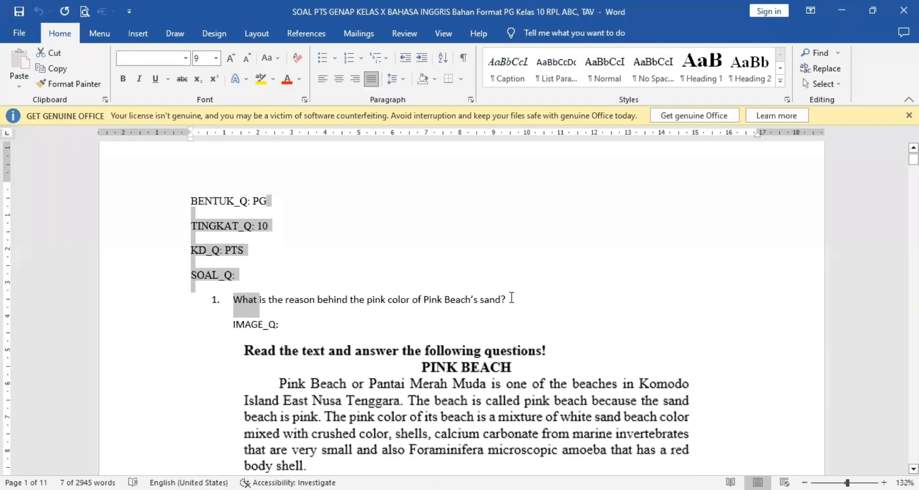
{"action": "left_click_drag", "start_coordinate": [301, 277], "coordinate": [243, 308]}
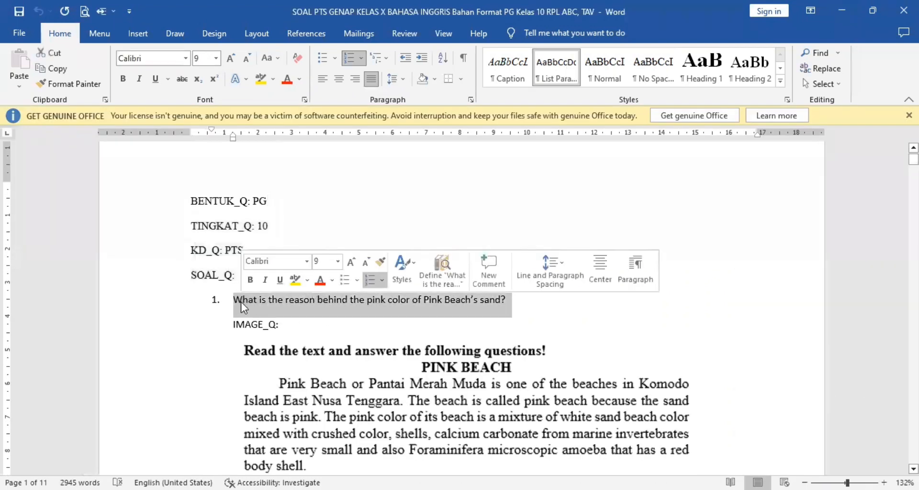
{"action": "right_click", "coordinate": [243, 307]}
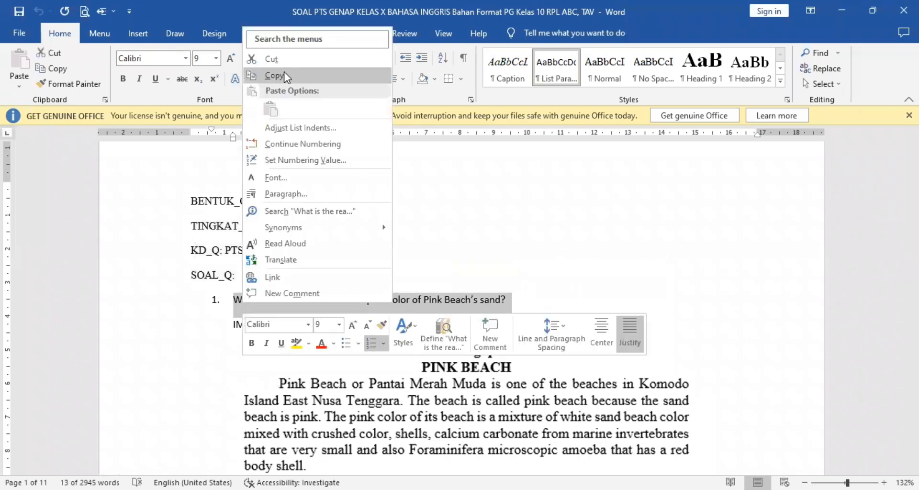
{"action": "left_click", "coordinate": [286, 76]}
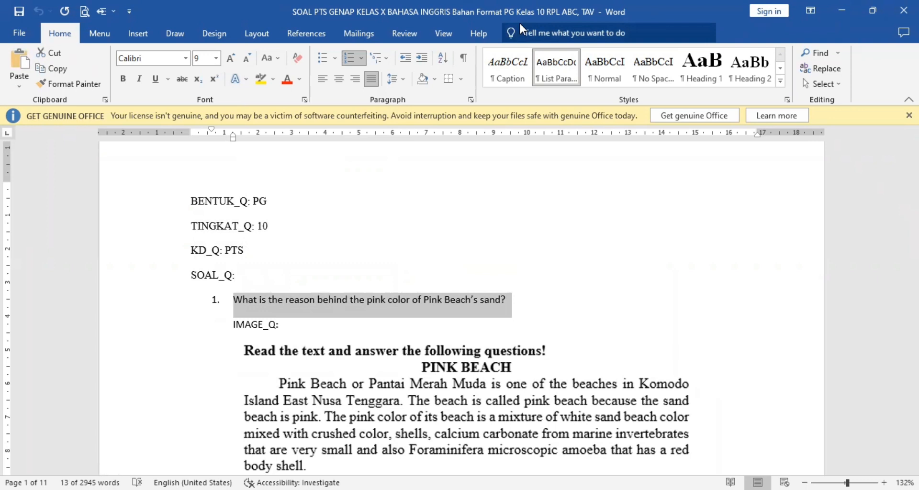
{"action": "key", "text": "alt+Tab"}
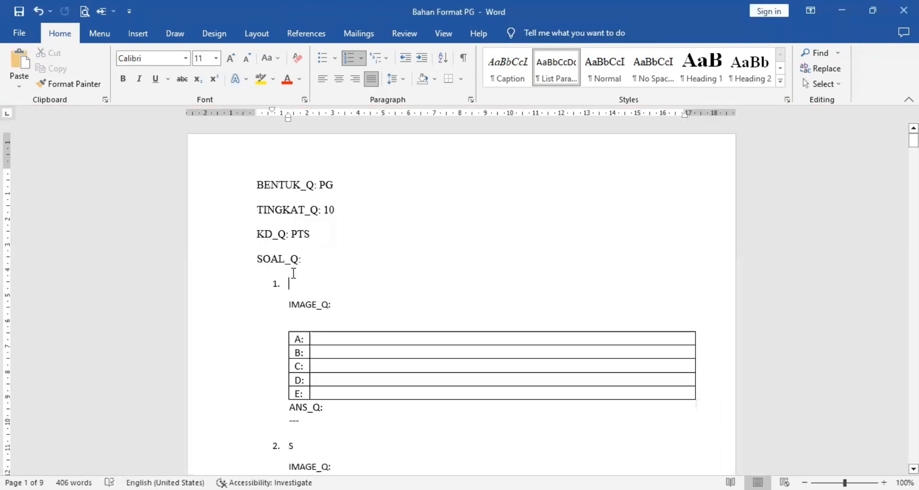
{"action": "right_click", "coordinate": [296, 282]}
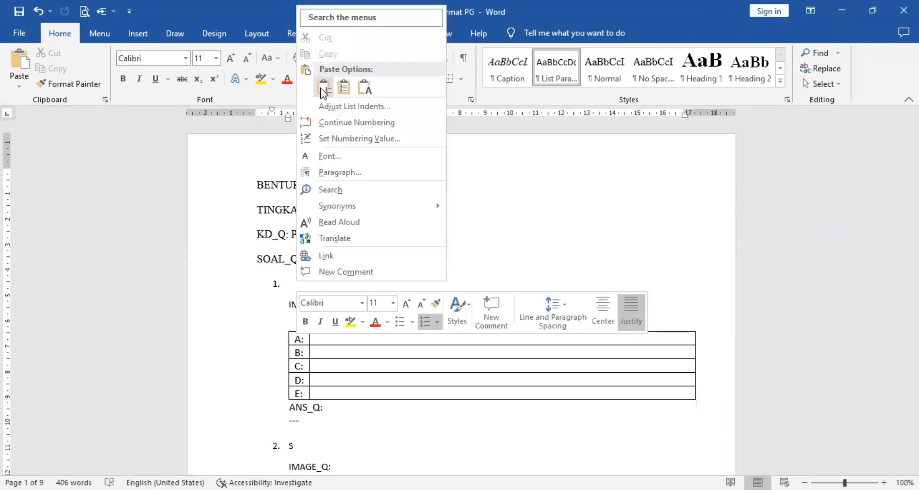
{"action": "left_click", "coordinate": [324, 89]}
{"action": "key", "text": "BackSpace"}
{"action": "key", "text": "BackSpace"}
{"action": "key", "text": "BackSpace"}
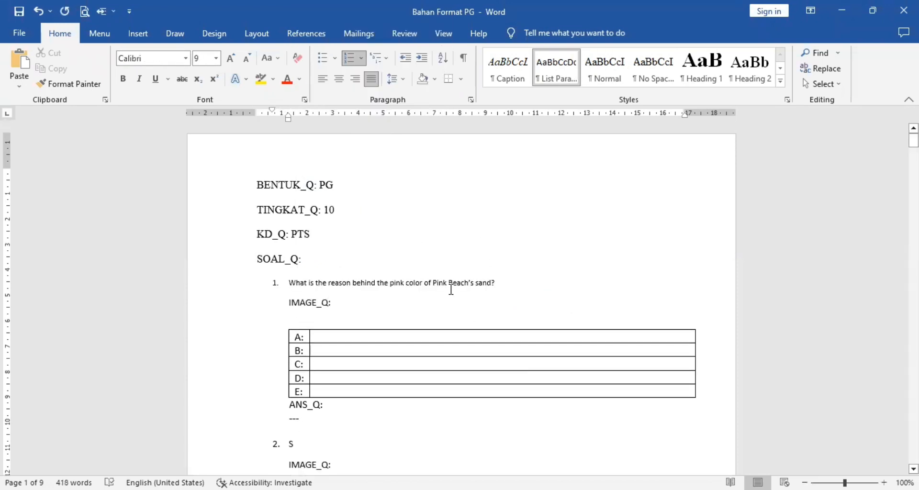
- Add space below IMAGE_Q in question 1 and paste the PINK BEACH text picture copied from the SOAL PTS GENAP document
{"action": "left_click", "coordinate": [375, 302]}
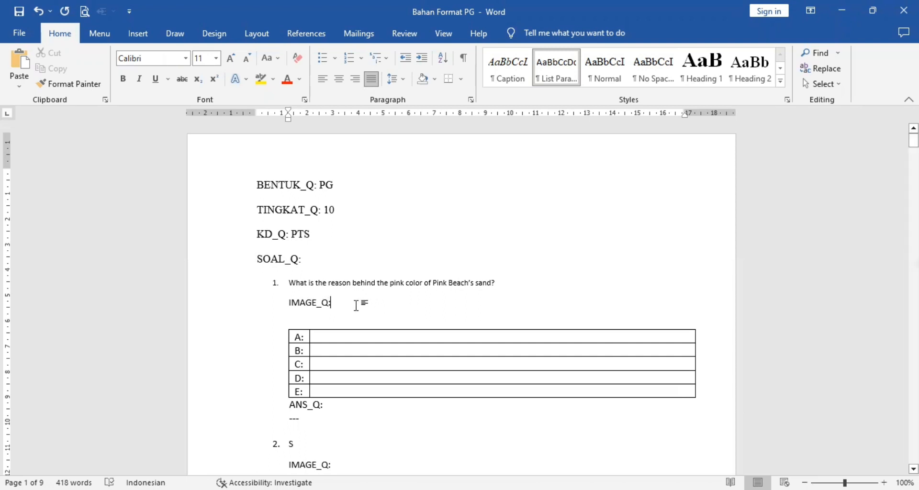
{"action": "key", "text": "Return"}
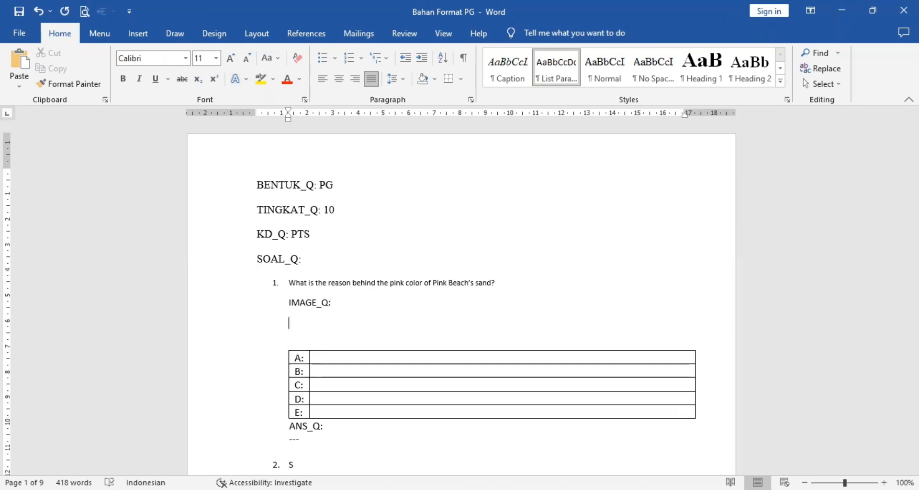
{"action": "key", "text": "Left"}
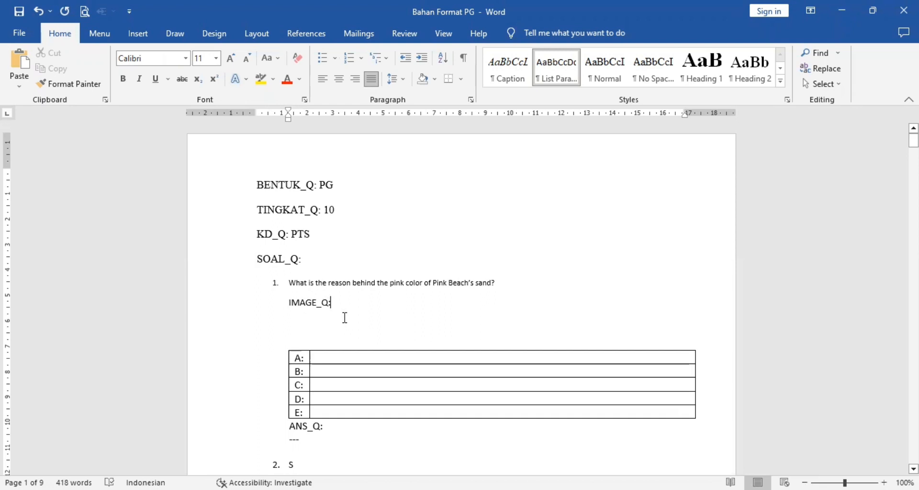
{"action": "key", "text": "Return"}
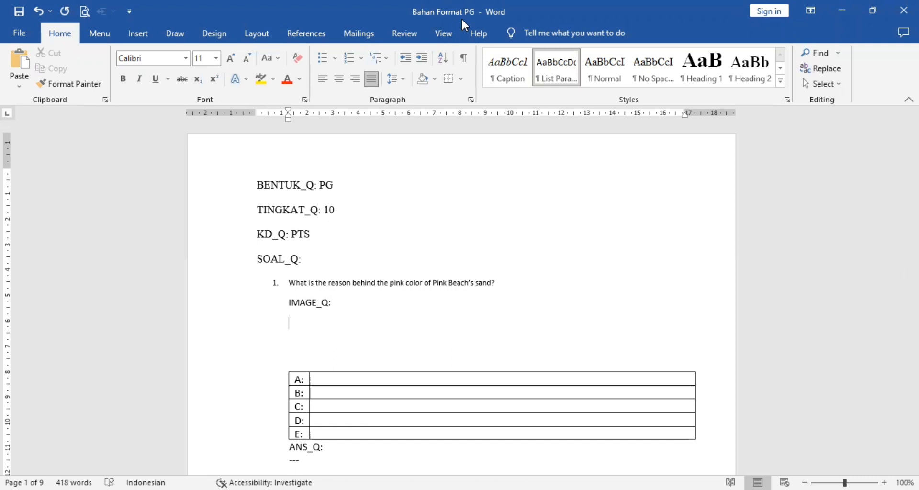
{"action": "key", "text": "alt+Tab"}
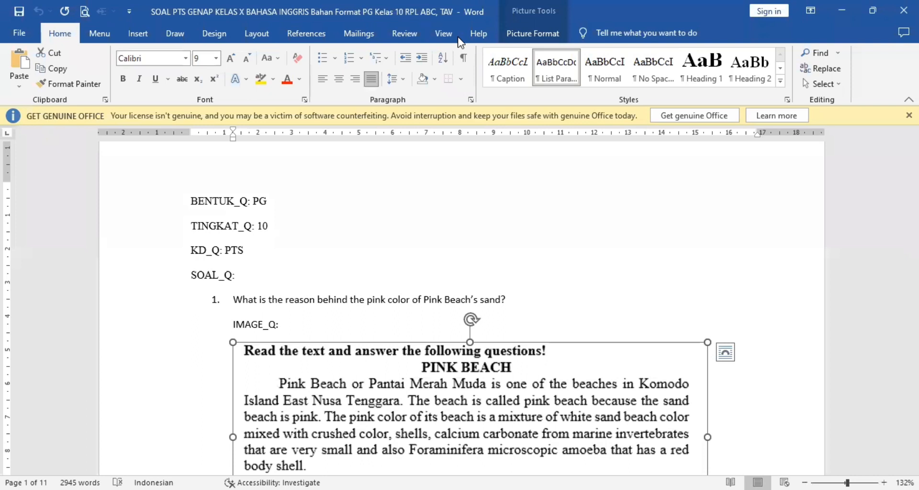
{"action": "key", "text": "alt+Tab"}
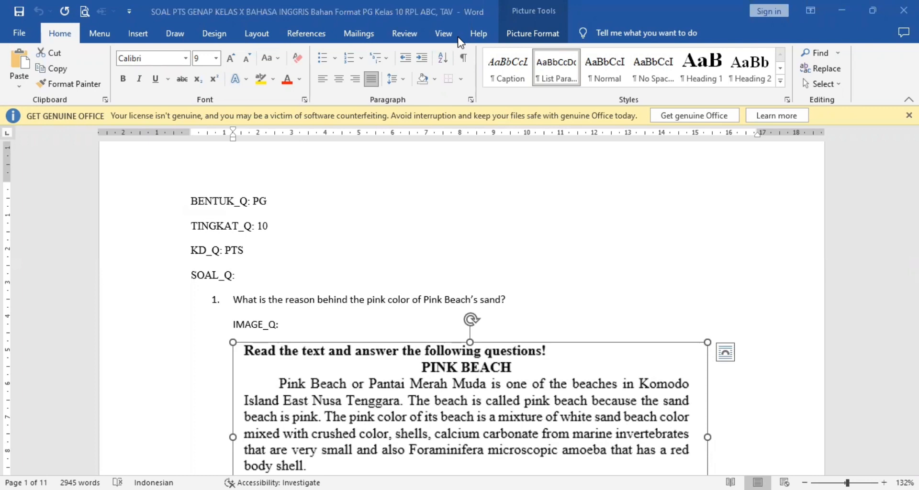
{"action": "key", "text": "alt+Tab"}
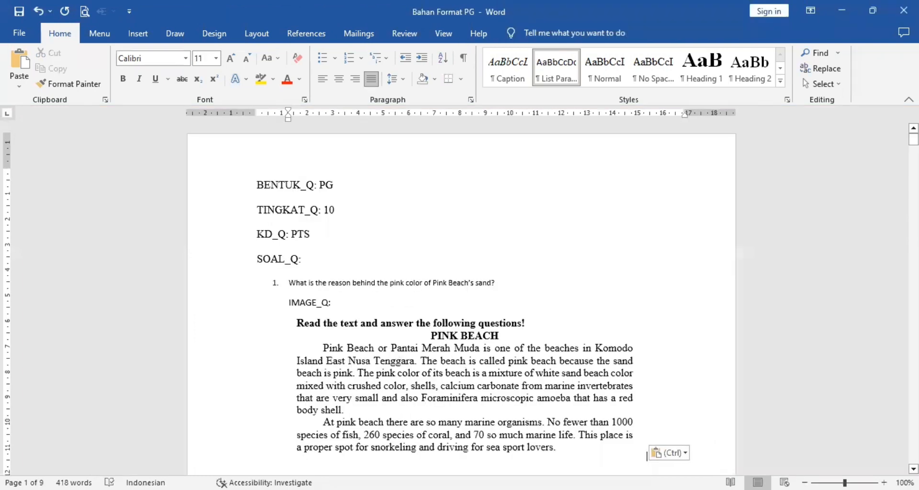
- Remove the surplus blank line between the PINK BEACH picture and the answer table of question 1
{"action": "left_click_drag", "start_coordinate": [913, 140], "coordinate": [913, 142]}
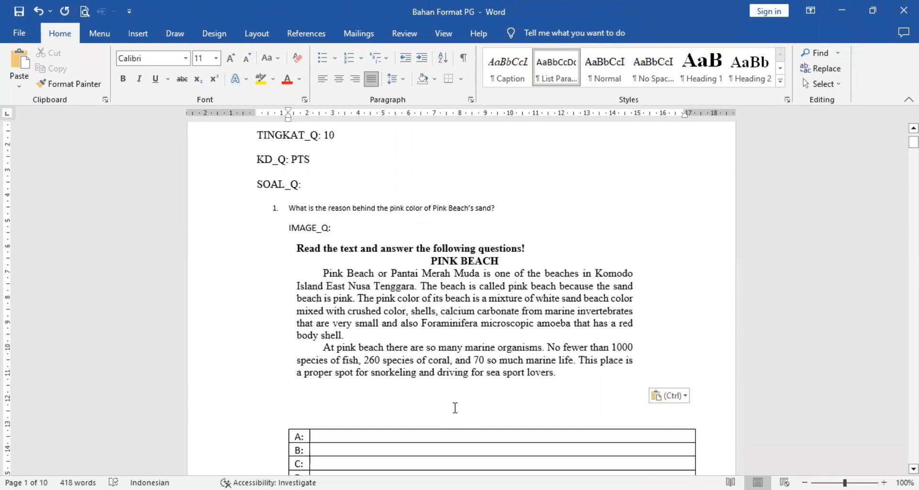
{"action": "left_click", "coordinate": [455, 408]}
{"action": "key", "text": "BackSpace"}
{"action": "key", "text": "BackSpace"}
{"action": "key", "text": "BackSpace"}
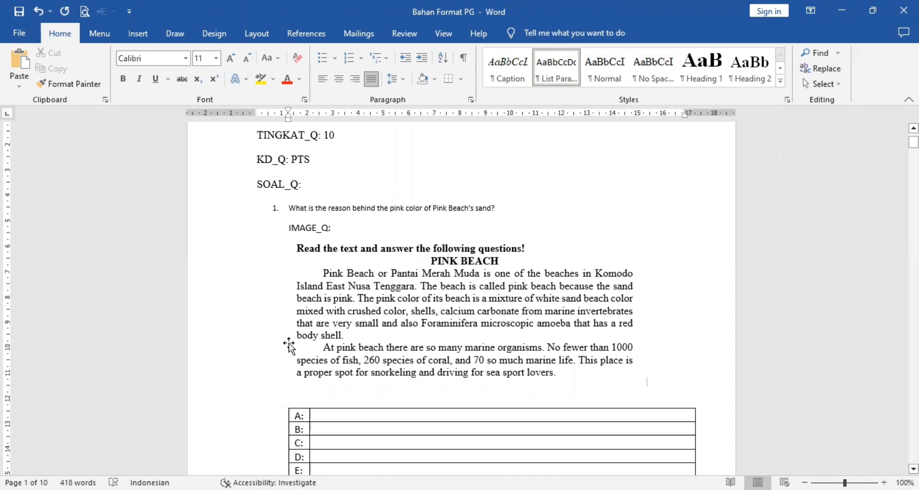
{"action": "left_click", "coordinate": [469, 298]}
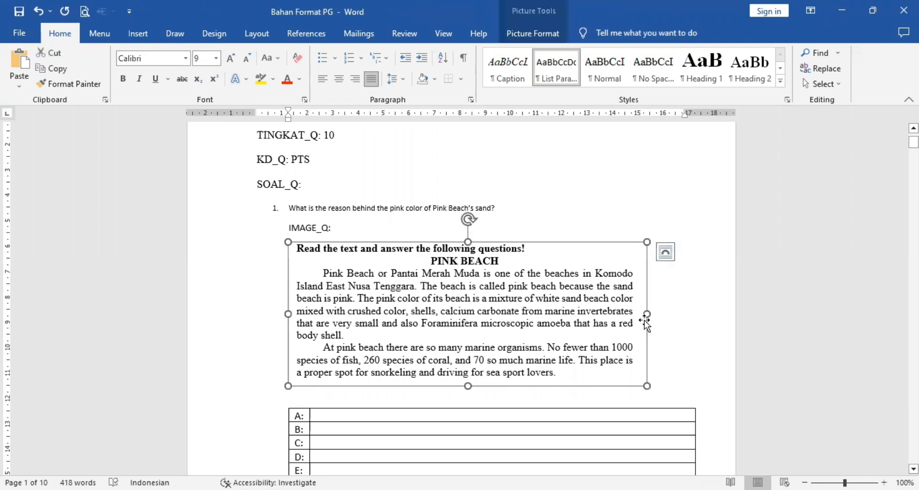
{"action": "left_click", "coordinate": [672, 345]}
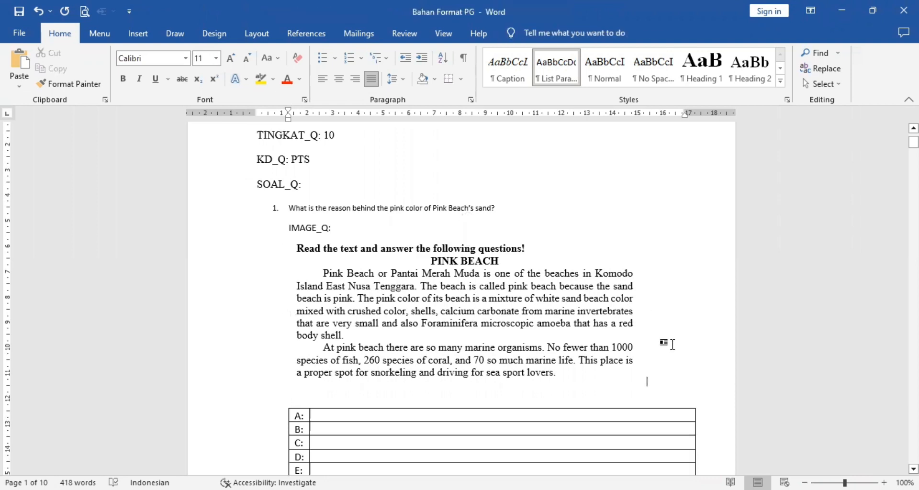
{"action": "left_click", "coordinate": [537, 340]}
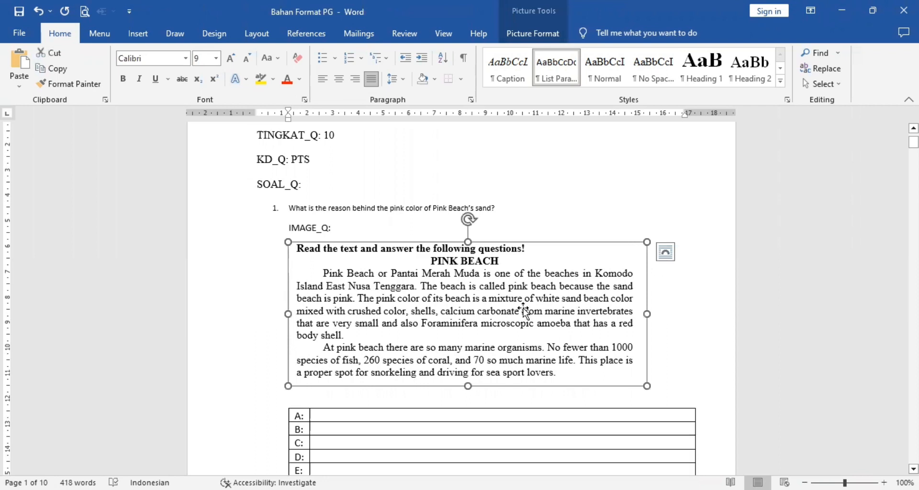
{"action": "left_click", "coordinate": [665, 330]}
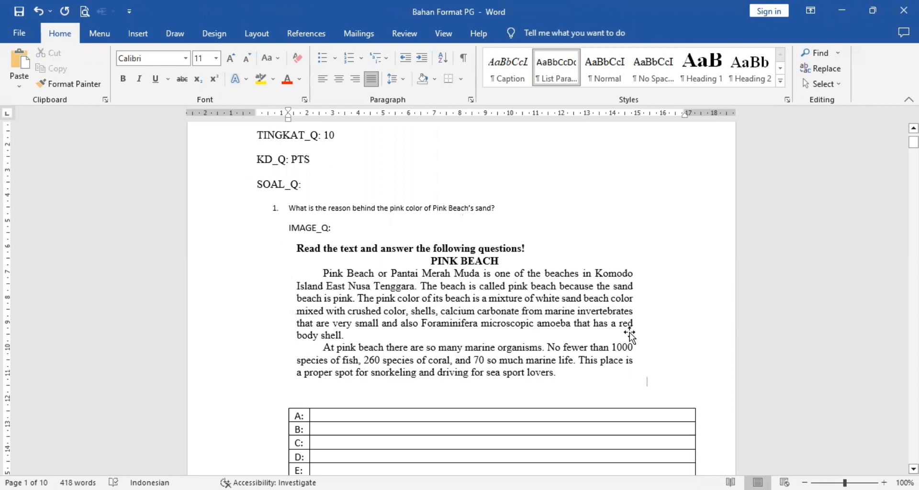
{"action": "left_click", "coordinate": [630, 335]}
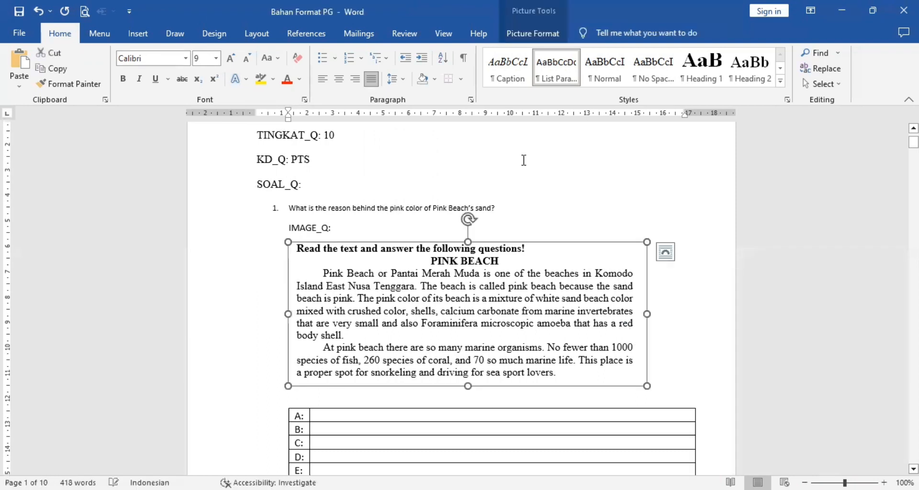
- Copy the five answer options of question 1 from the SOAL PTS GENAP document into rows A to E of the template's question 1 table
{"action": "left_click", "coordinate": [455, 413]}
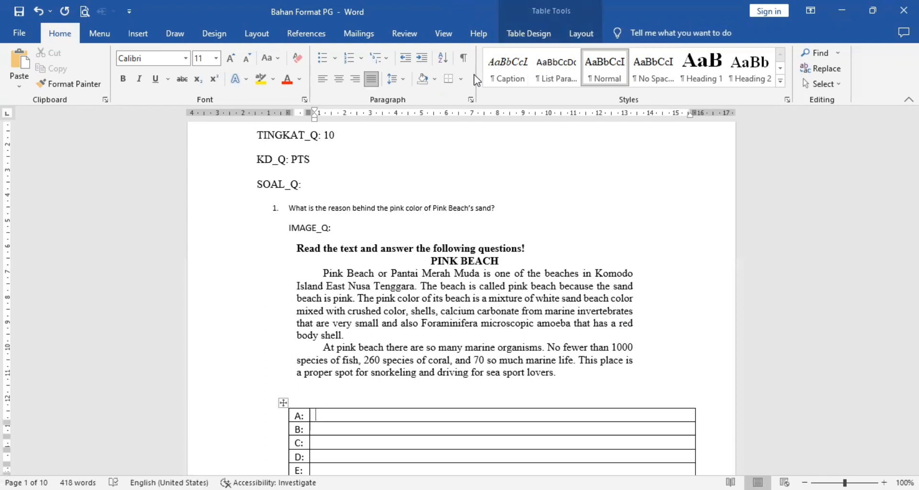
{"action": "key", "text": "alt+Tab"}
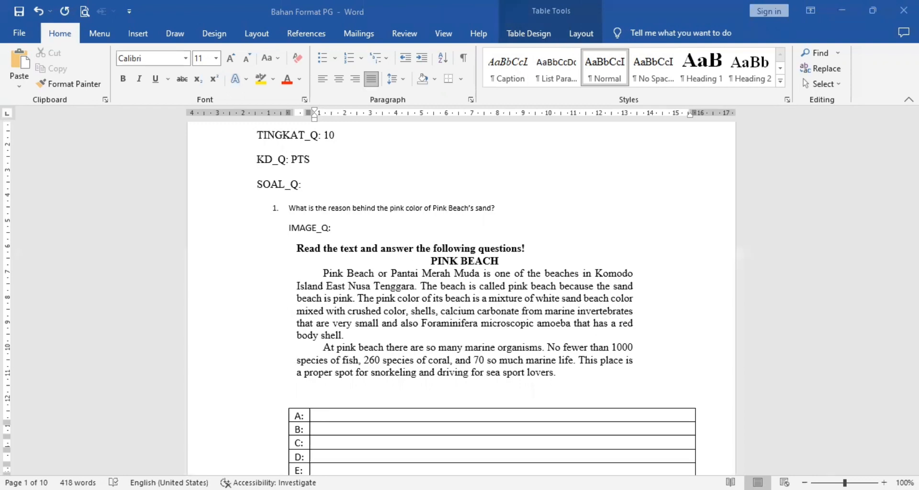
{"action": "key", "text": "alt+Tab"}
{"action": "left_click_drag", "start_coordinate": [913, 159], "coordinate": [913, 169]}
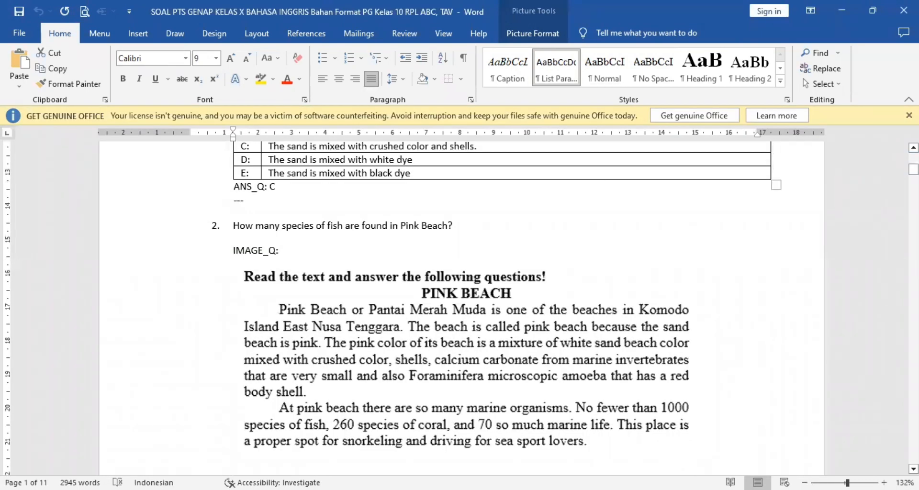
{"action": "scroll", "coordinate": [560, 201], "scroll_direction": "up", "scroll_amount": 1}
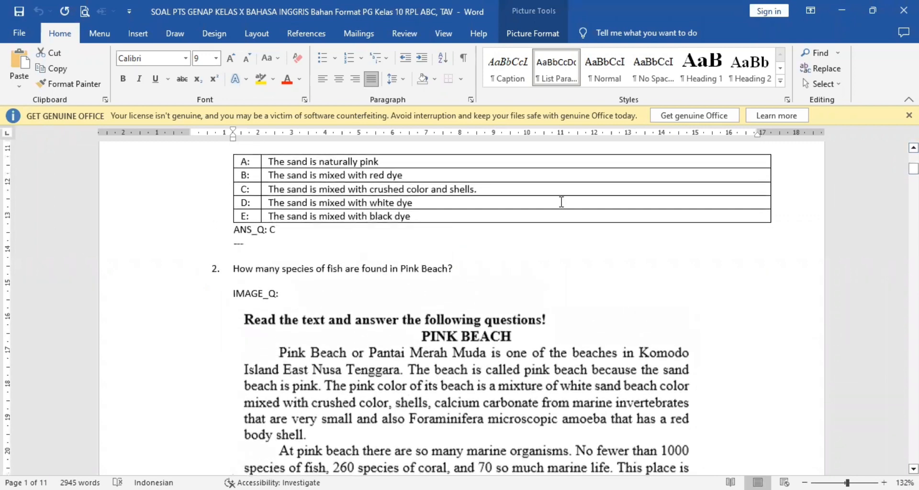
{"action": "left_click_drag", "start_coordinate": [432, 161], "coordinate": [454, 216]}
{"action": "key", "text": "ctrl+c"}
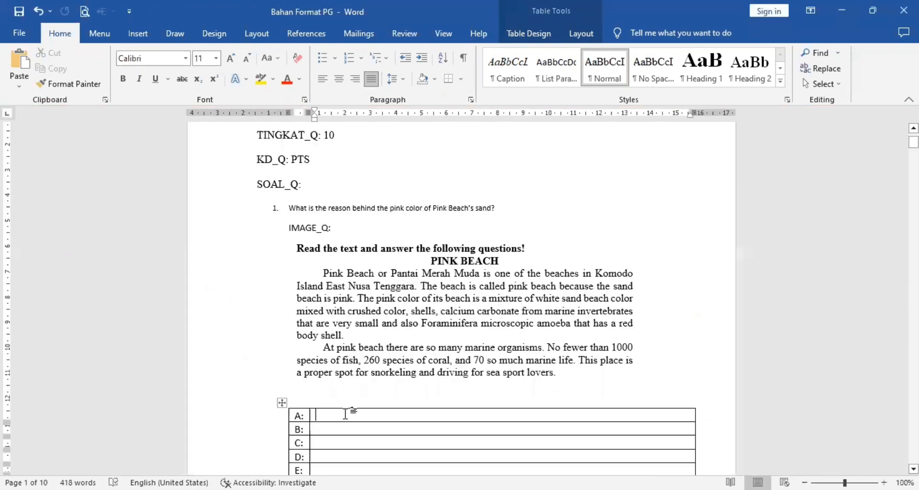
{"action": "left_click_drag", "start_coordinate": [345, 414], "coordinate": [359, 388]}
{"action": "key", "text": "ctrl+v"}
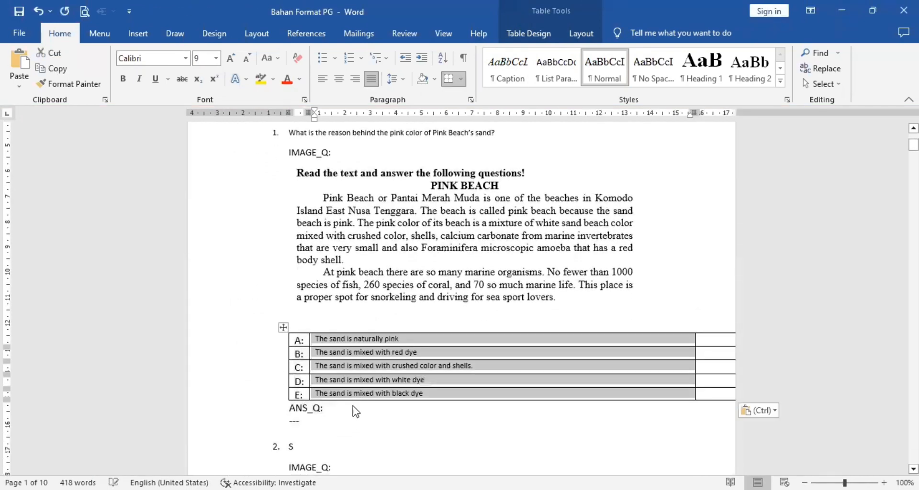
- Enter C as the ANS_Q answer key of question 1
{"action": "left_click", "coordinate": [355, 406]}
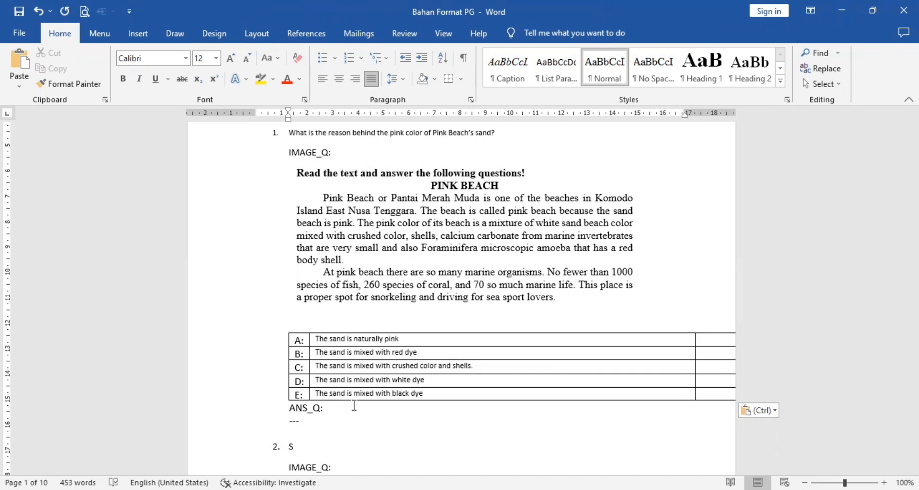
{"action": "type", "text": "C"}
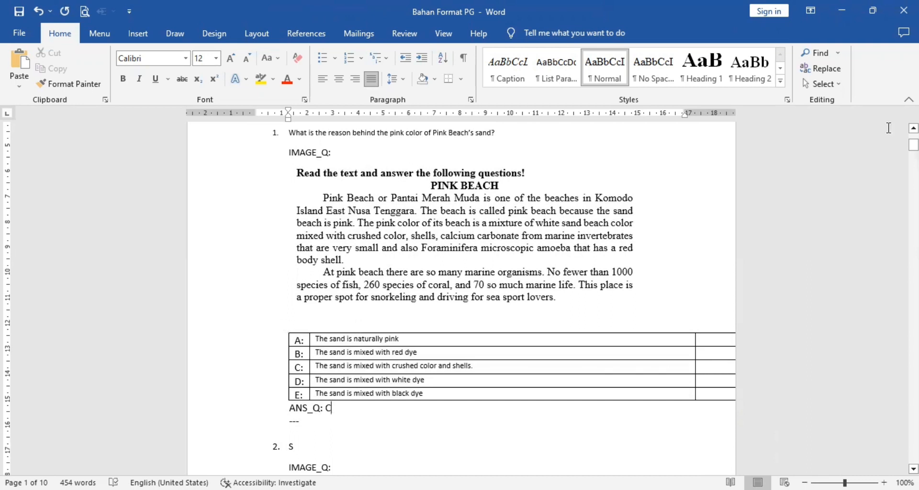
{"action": "left_click_drag", "start_coordinate": [914, 144], "coordinate": [913, 146]}
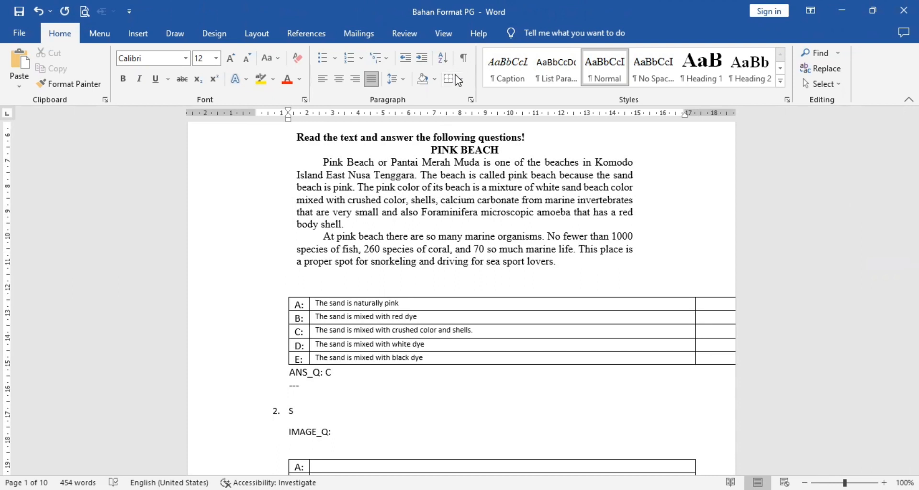
- Switch to Chrome and import the SOAL PTS GENAP KELAS X BAHASA INGGRIS document from PTS GANJIL on DATA (E:) into the Bahasa Inggris question bank
{"action": "key", "text": "alt+Tab"}
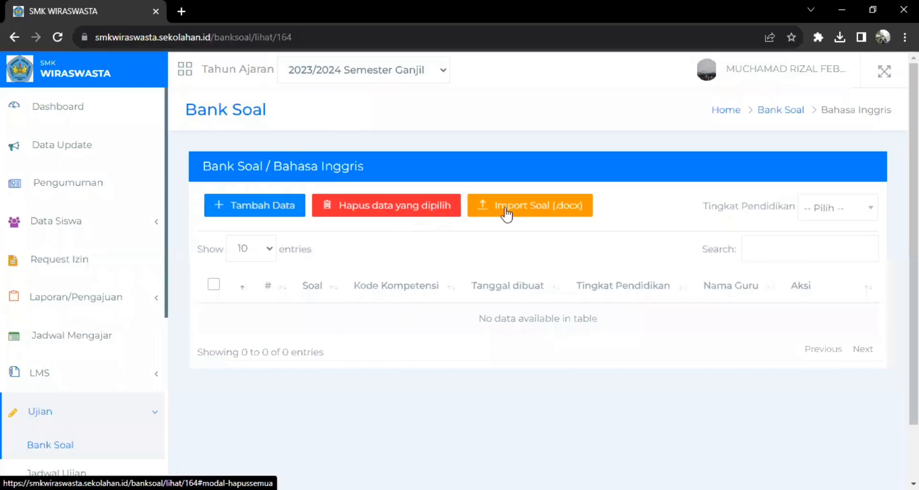
{"action": "left_click", "coordinate": [506, 211]}
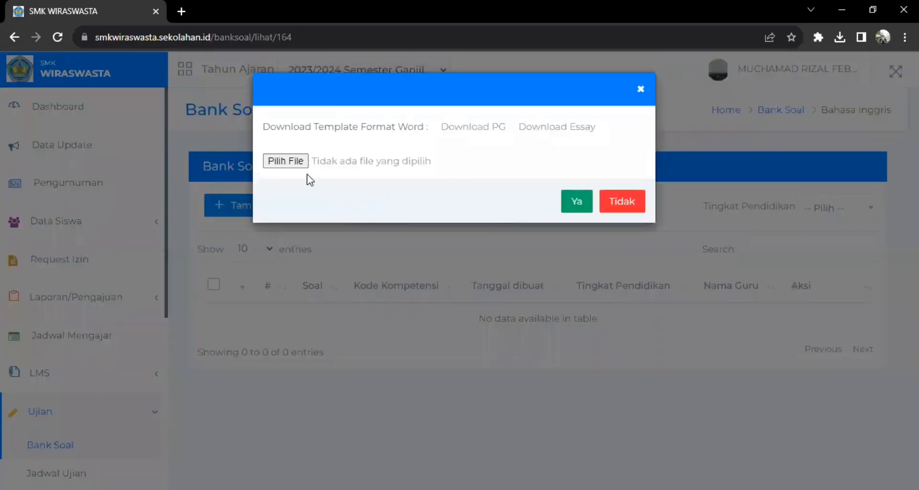
{"action": "left_click", "coordinate": [289, 163]}
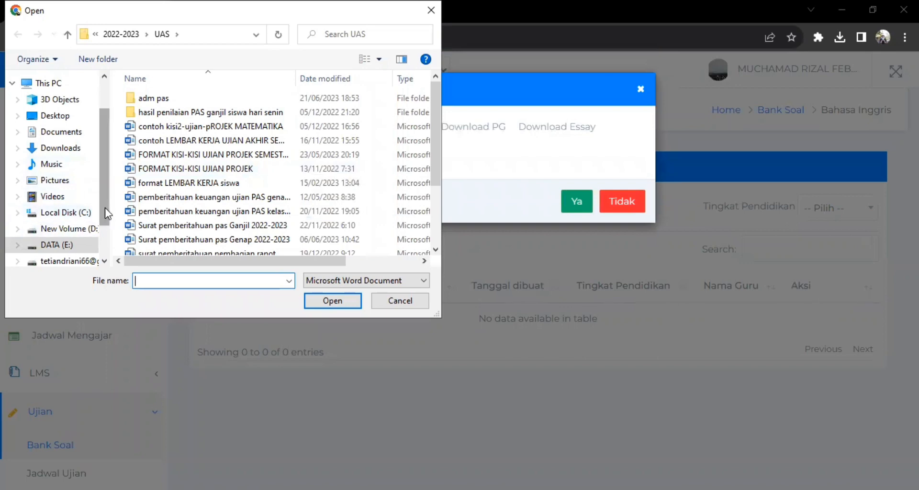
{"action": "scroll", "coordinate": [105, 208], "scroll_direction": "down", "scroll_amount": 2}
{"action": "scroll", "coordinate": [96, 222], "scroll_direction": "up", "scroll_amount": 1}
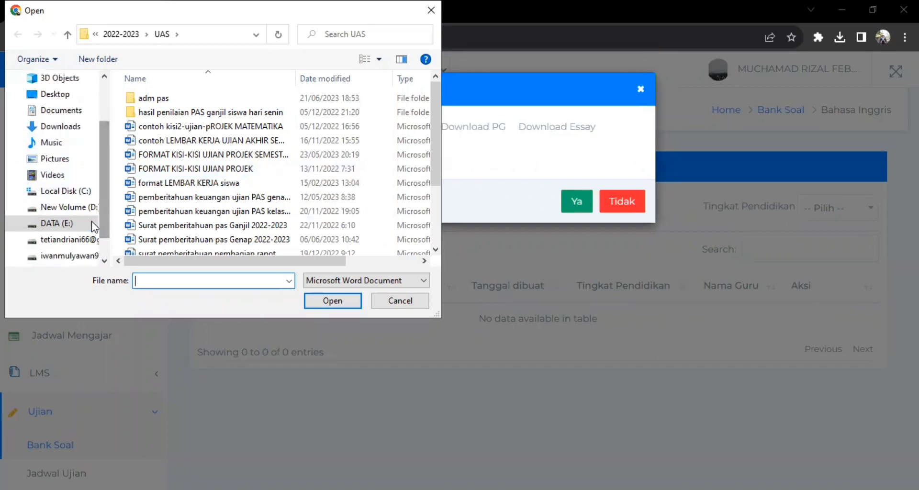
{"action": "left_click", "coordinate": [79, 221]}
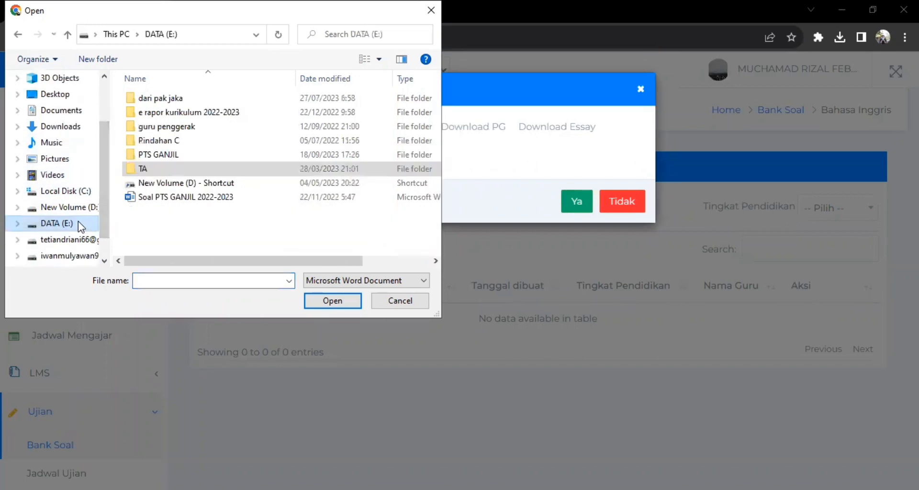
{"action": "double_click", "coordinate": [155, 156]}
{"action": "left_click", "coordinate": [165, 112]}
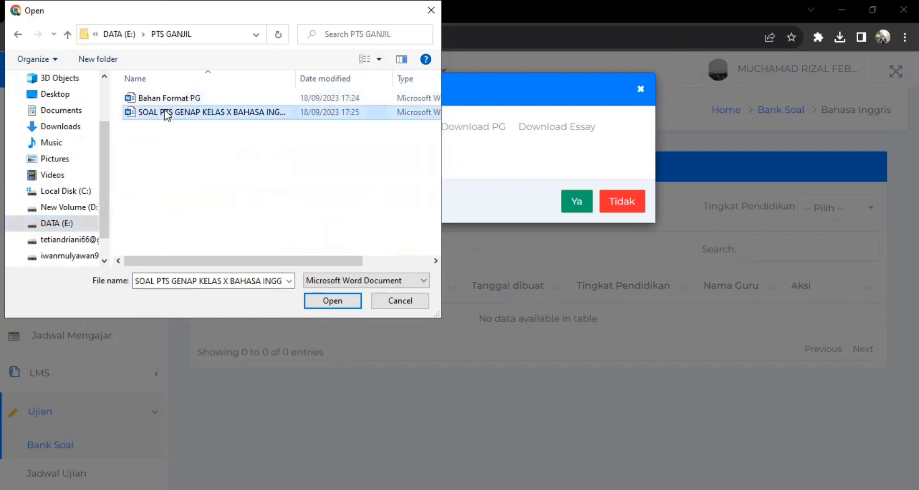
{"action": "left_click", "coordinate": [330, 299]}
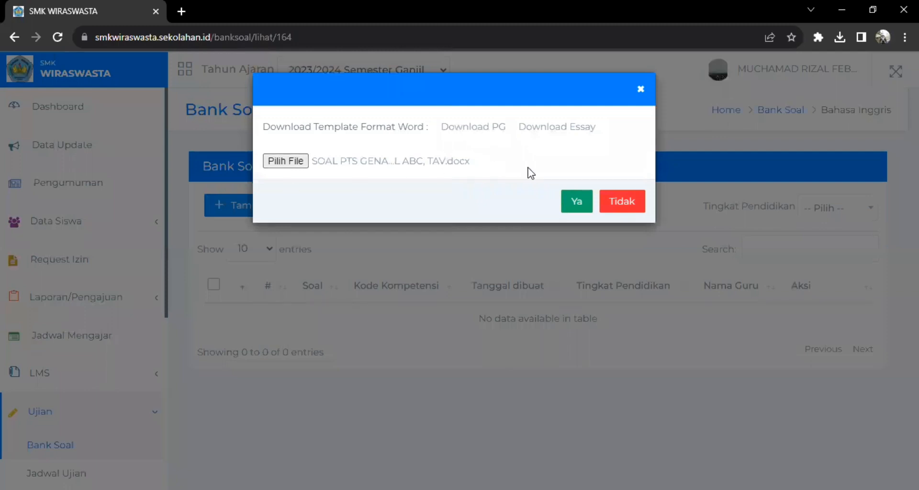
{"action": "left_click", "coordinate": [571, 210]}
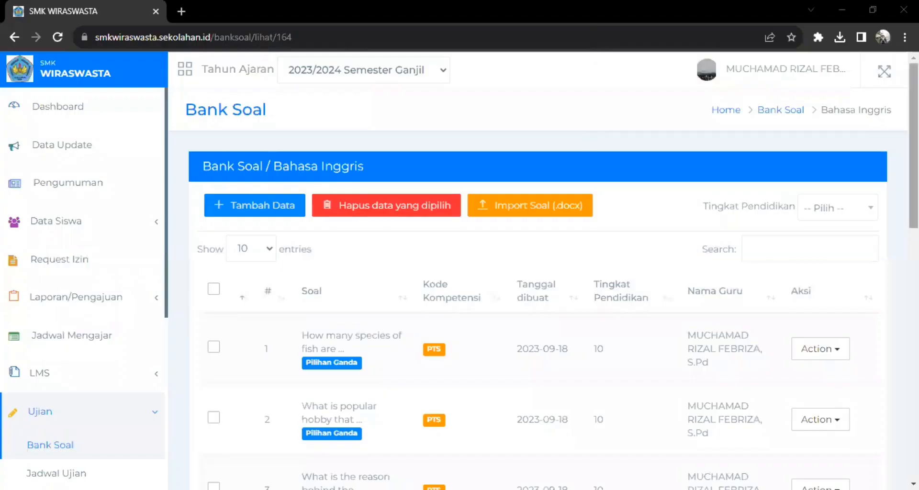
- Look through the imported question list and preview the first question, about the species of fish in Pink Beach, closing the preview when done
{"action": "scroll", "coordinate": [538, 287], "scroll_direction": "down", "scroll_amount": 6}
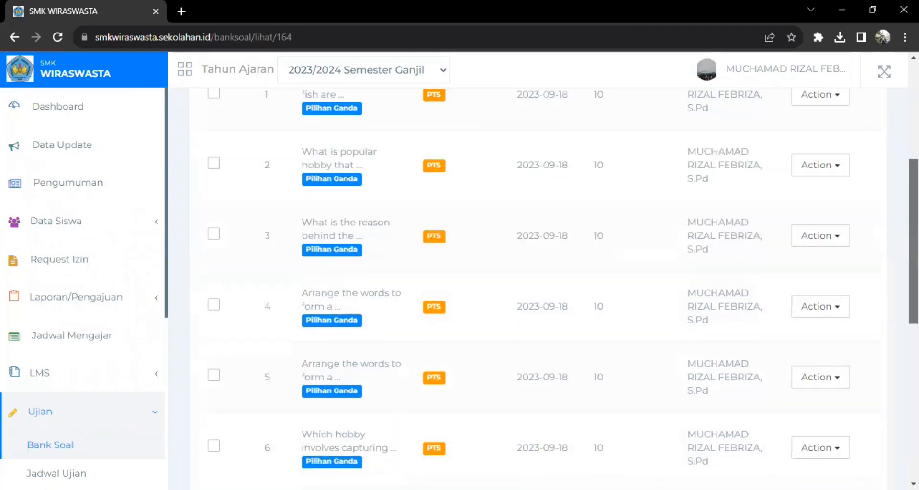
{"action": "scroll", "coordinate": [539, 287], "scroll_direction": "down", "scroll_amount": 6}
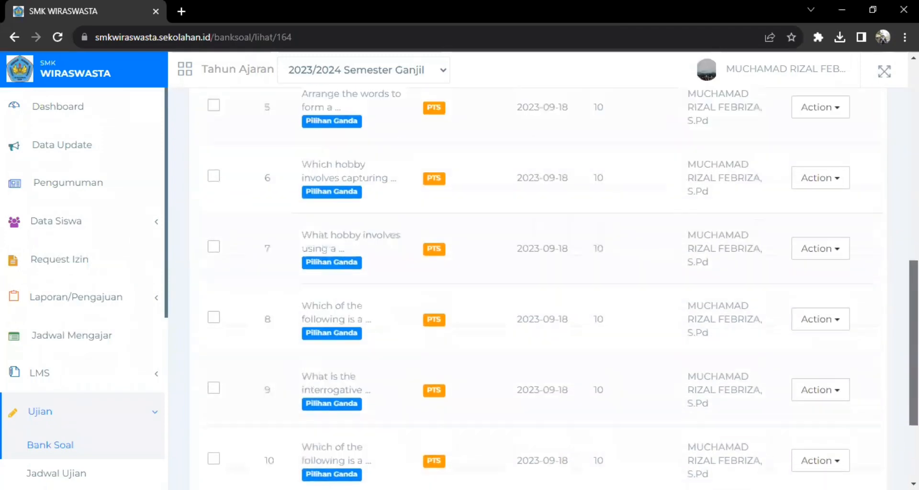
{"action": "scroll", "coordinate": [539, 287], "scroll_direction": "up", "scroll_amount": 9}
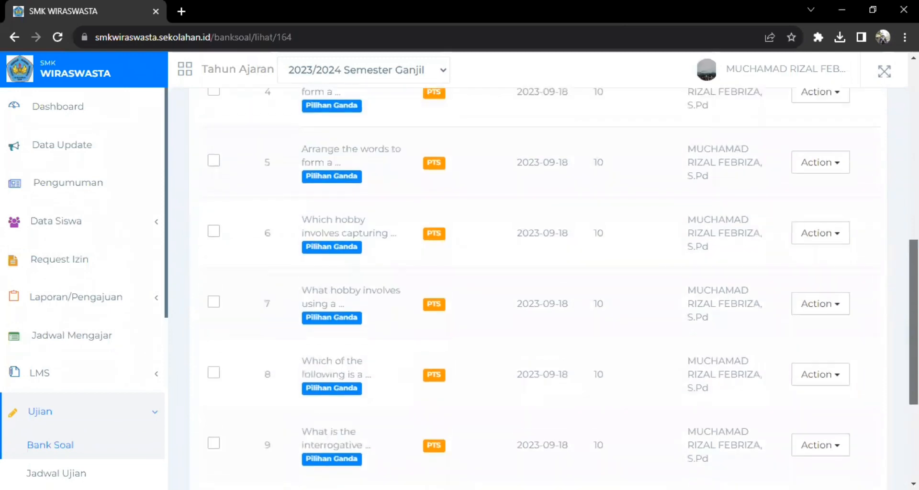
{"action": "scroll", "coordinate": [538, 287], "scroll_direction": "up", "scroll_amount": 3}
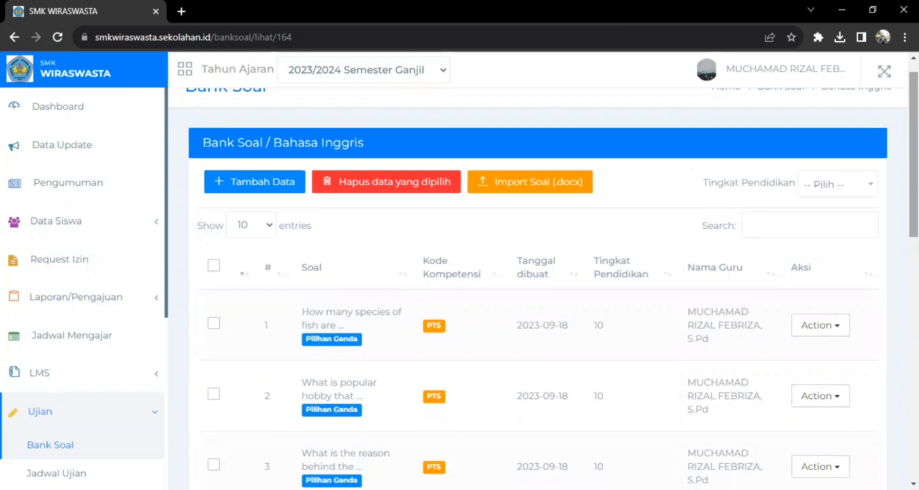
{"action": "scroll", "coordinate": [826, 272], "scroll_direction": "down", "scroll_amount": 1}
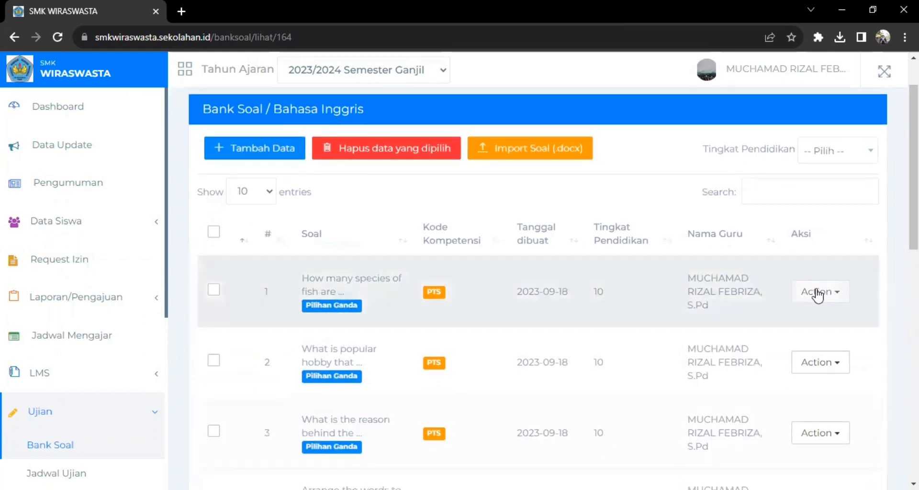
{"action": "left_click", "coordinate": [818, 293]}
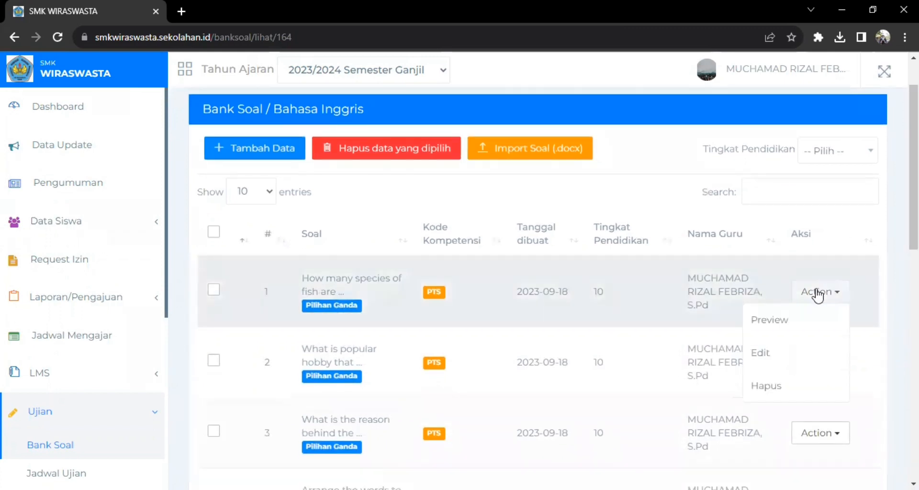
{"action": "left_click", "coordinate": [782, 320]}
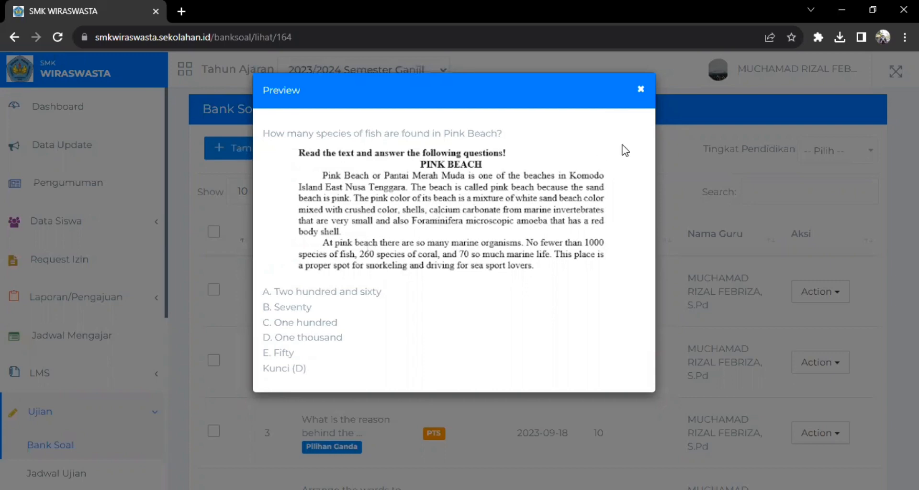
{"action": "left_click", "coordinate": [639, 92]}
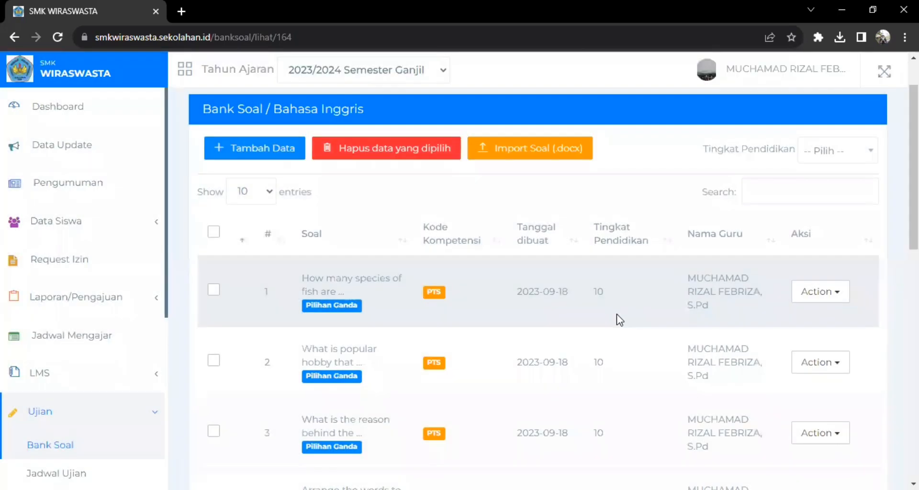
- Preview the second question, about the popular board-game hobby, with its answer options and key, and close the preview
{"action": "left_click", "coordinate": [833, 365]}
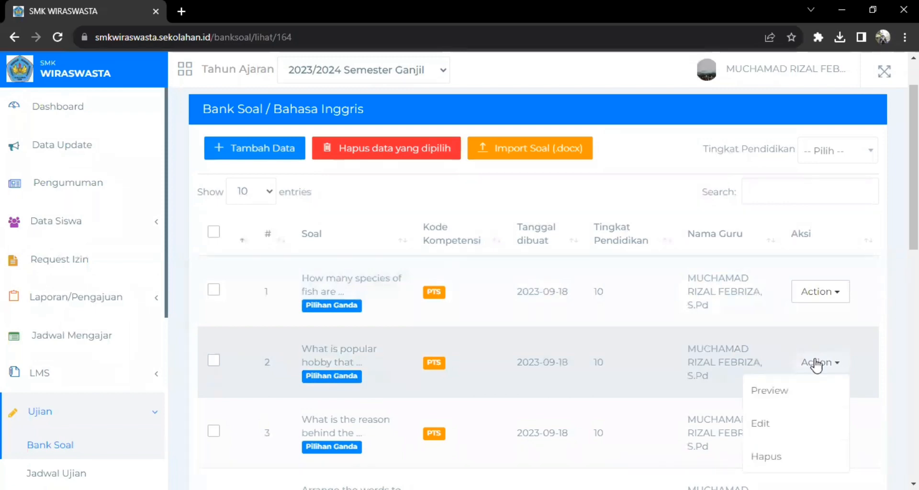
{"action": "left_click", "coordinate": [813, 362]}
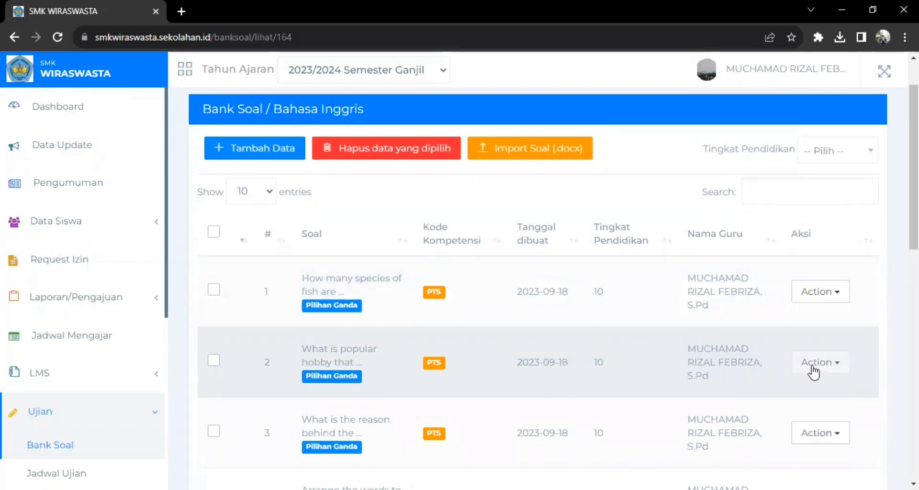
{"action": "left_click", "coordinate": [808, 378]}
{"action": "left_click", "coordinate": [785, 394]}
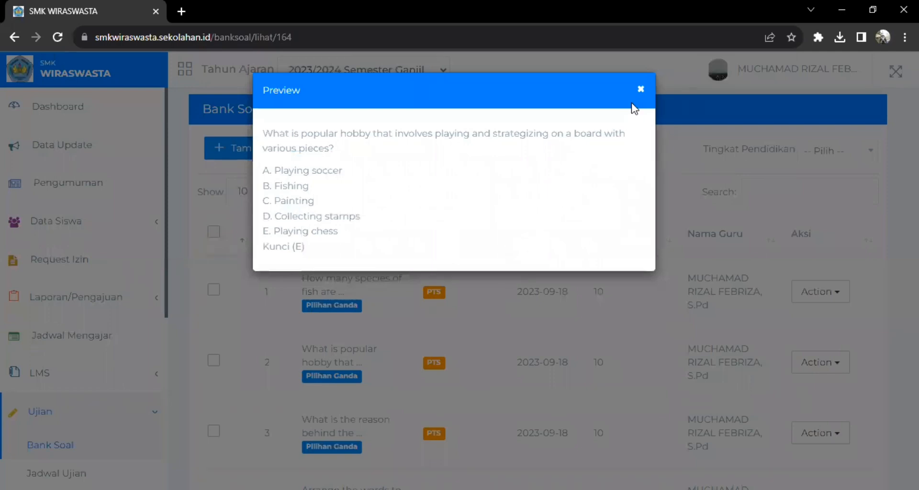
{"action": "left_click", "coordinate": [640, 91]}
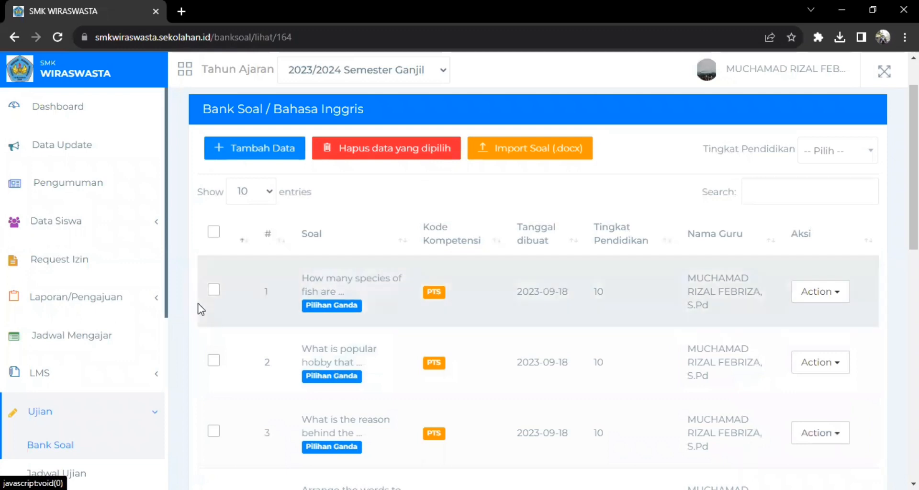
{"action": "left_click_drag", "start_coordinate": [168, 300], "coordinate": [165, 348]}
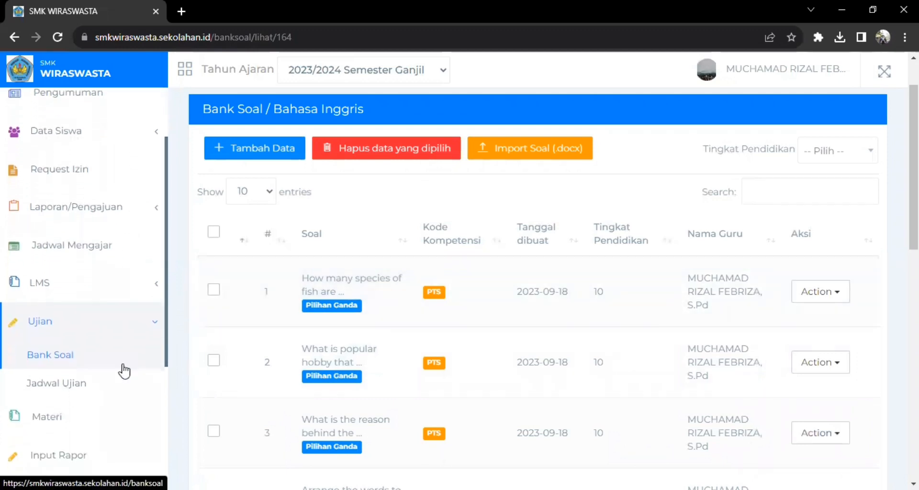
- Go to the Jadwal Ujian exam schedules and start adding a new schedule
{"action": "left_click", "coordinate": [89, 383]}
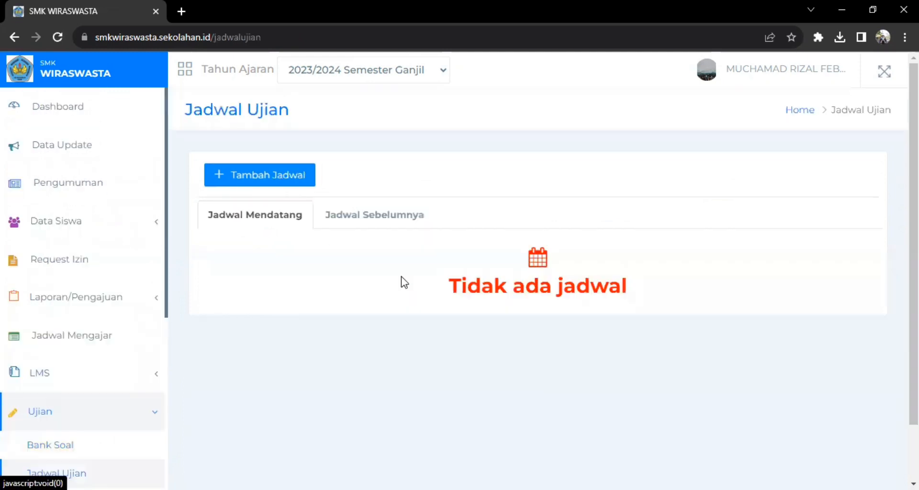
{"action": "left_click", "coordinate": [265, 187]}
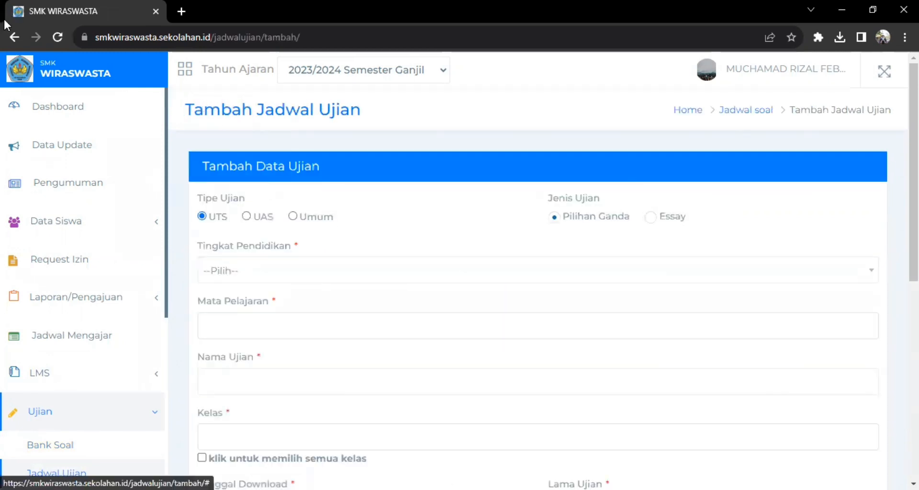
{"action": "left_click", "coordinate": [12, 37]}
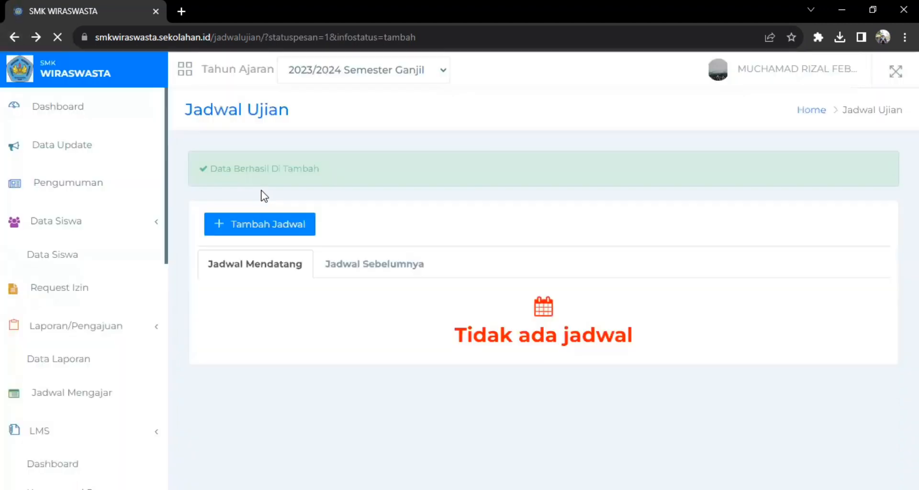
{"action": "scroll", "coordinate": [258, 273], "scroll_direction": "down", "scroll_amount": 1}
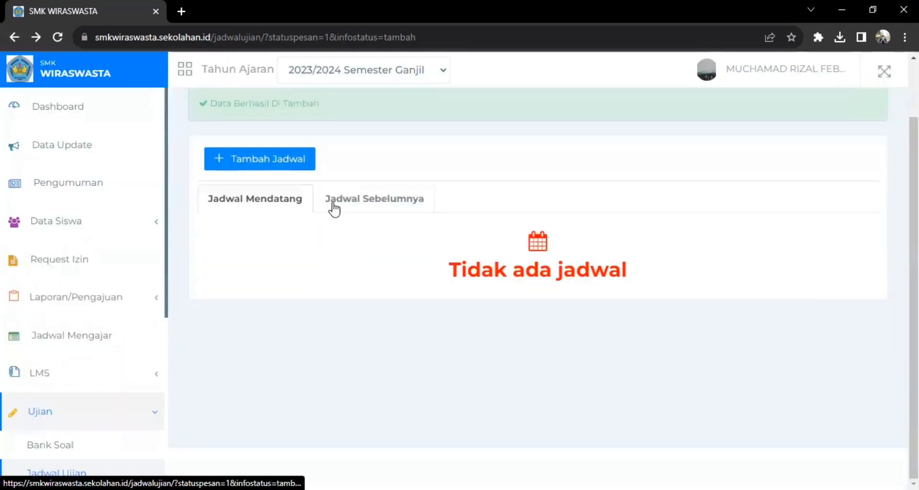
{"action": "left_click", "coordinate": [274, 161]}
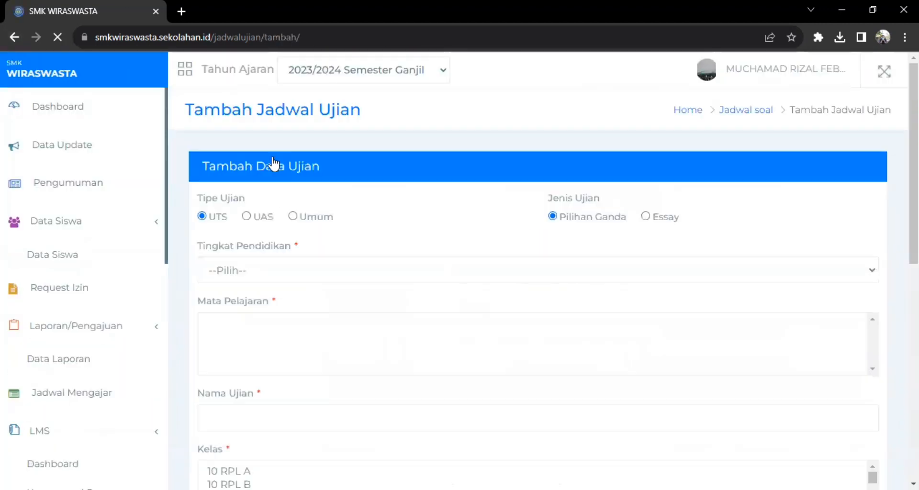
- Set the exam's Tingkat Pendidikan to 10 and its Mata Pelajaran to Bahasa Inggris - Mapel Tambahan
{"action": "left_click", "coordinate": [241, 278]}
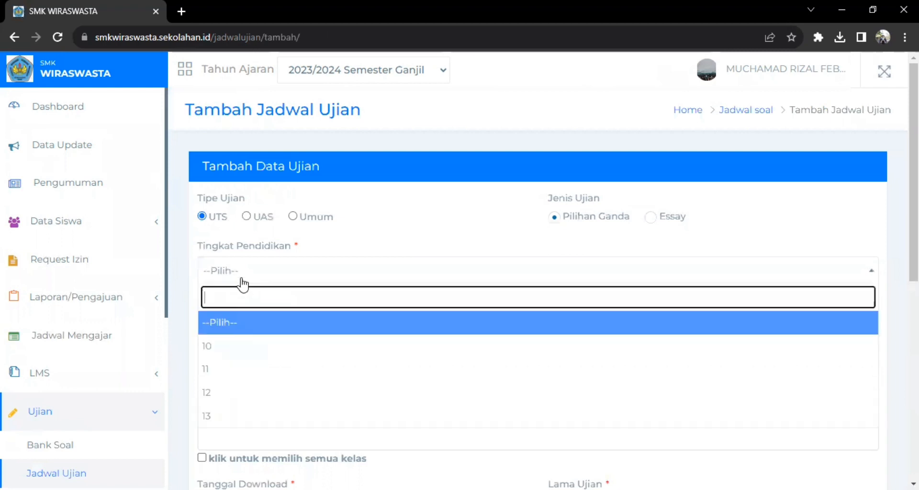
{"action": "left_click", "coordinate": [222, 357]}
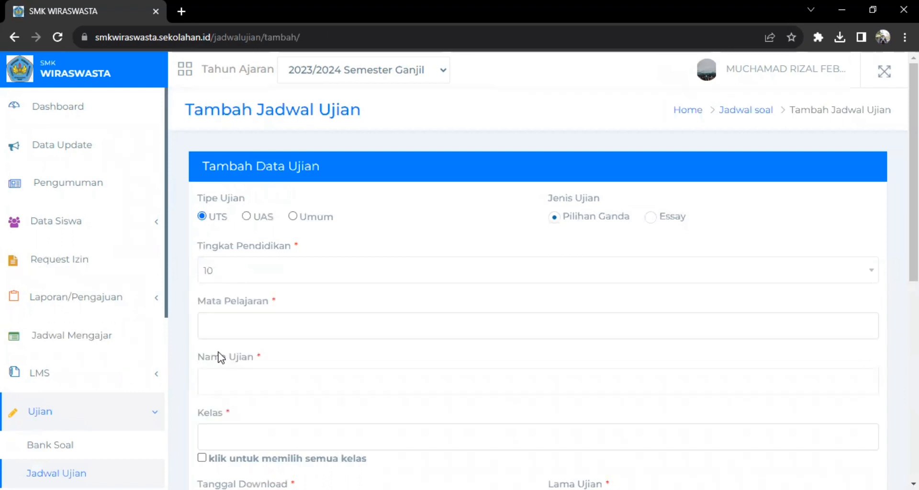
{"action": "left_click", "coordinate": [215, 334]}
{"action": "left_click", "coordinate": [218, 357]}
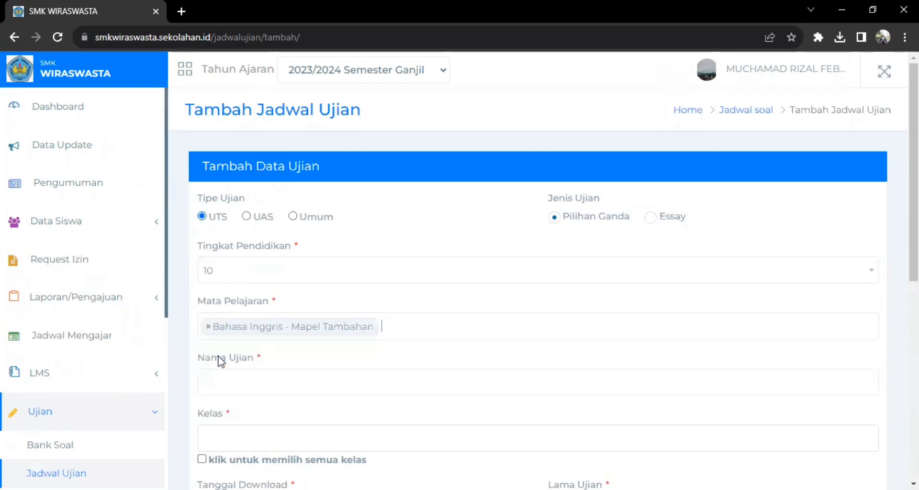
- Fill in Nama Ujian with the subject followed by the teacher's name, and assign the exam to all classes
{"action": "left_click", "coordinate": [220, 382]}
{"action": "left_click", "coordinate": [287, 420]}
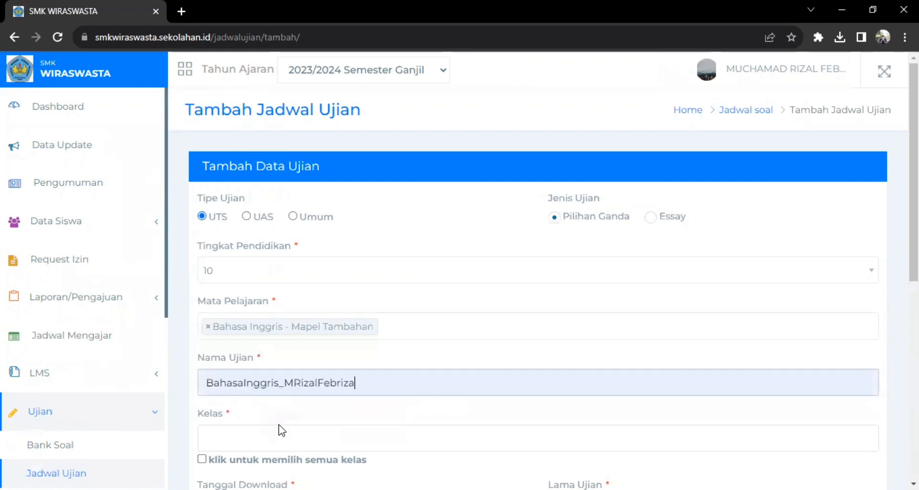
{"action": "left_click", "coordinate": [258, 440]}
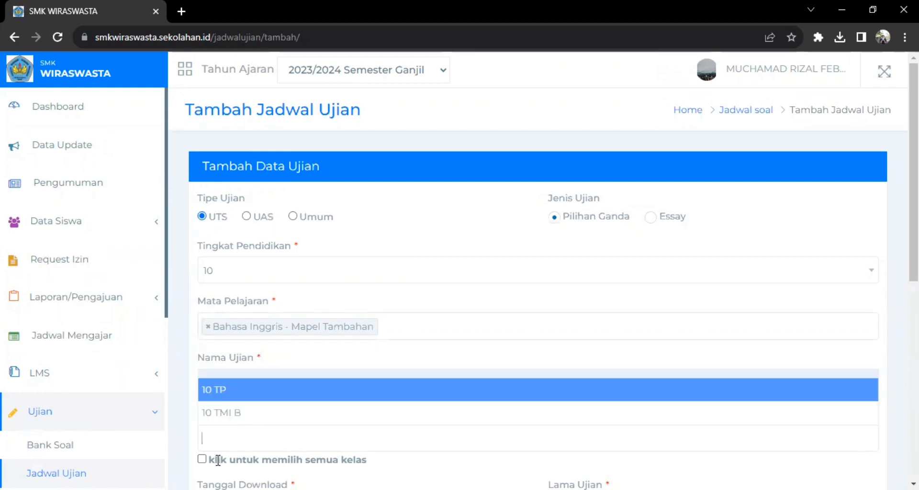
{"action": "left_click", "coordinate": [202, 459]}
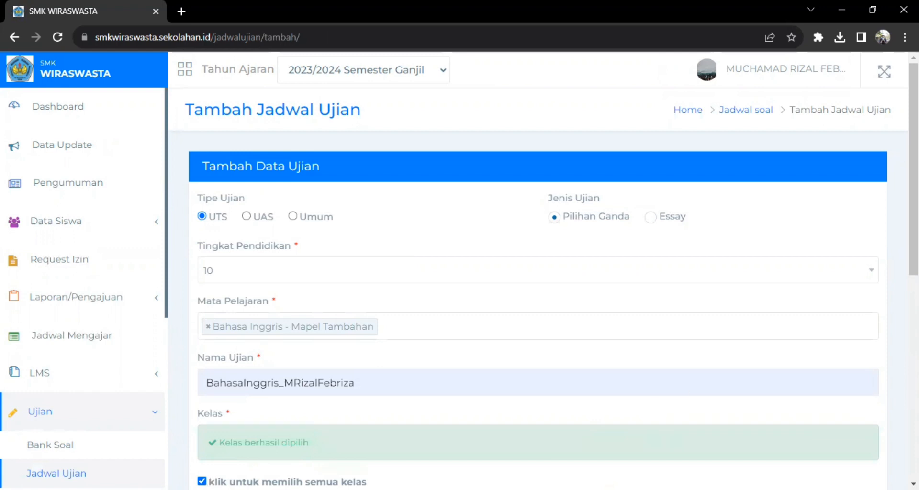
- Set the exam's Tanggal Download, Tanggal Ujian and Tanggal Selesai all to 2023-09-26
{"action": "scroll", "coordinate": [681, 310], "scroll_direction": "down", "scroll_amount": 4}
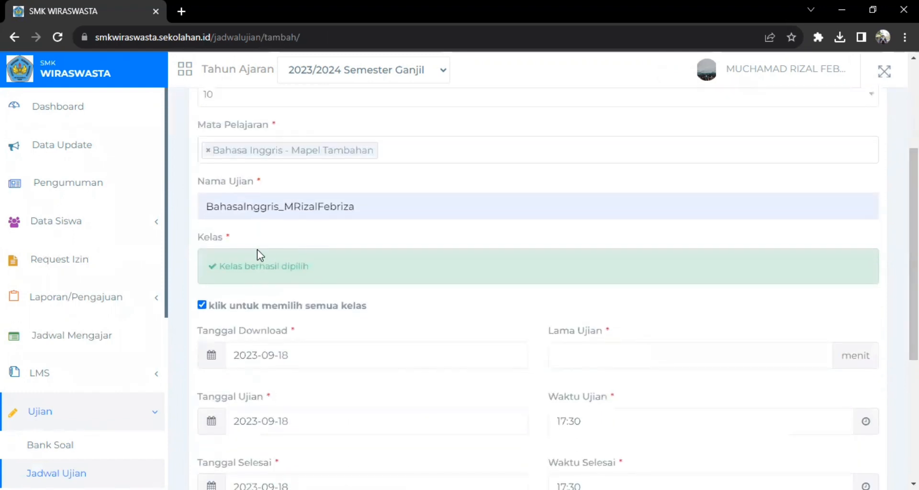
{"action": "left_click", "coordinate": [290, 354]}
{"action": "left_click", "coordinate": [286, 308]}
{"action": "left_click", "coordinate": [302, 415]}
{"action": "left_click", "coordinate": [280, 376]}
{"action": "scroll", "coordinate": [383, 382], "scroll_direction": "down", "scroll_amount": 2}
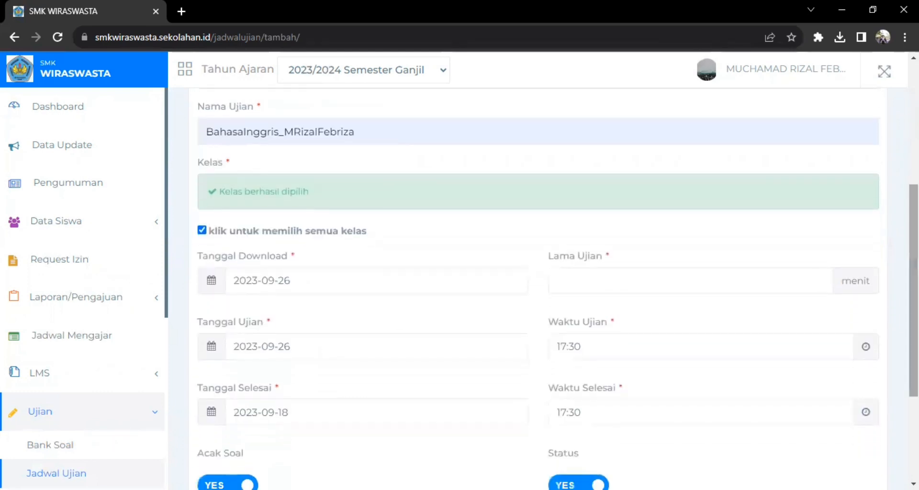
{"action": "left_click", "coordinate": [322, 405]}
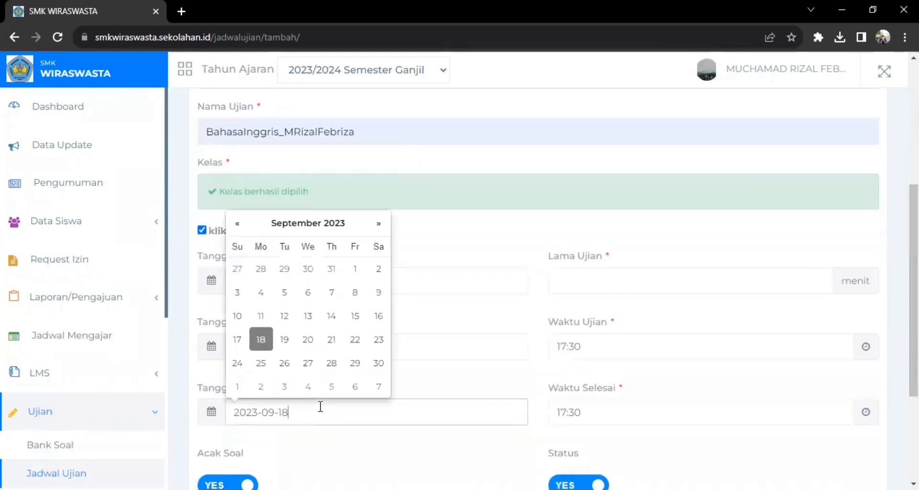
{"action": "left_click", "coordinate": [280, 363]}
- Set the exam duration (Lama Ujian) to 90 minutes and the start time (Waktu Ujian) to 07:00
{"action": "left_click", "coordinate": [626, 270]}
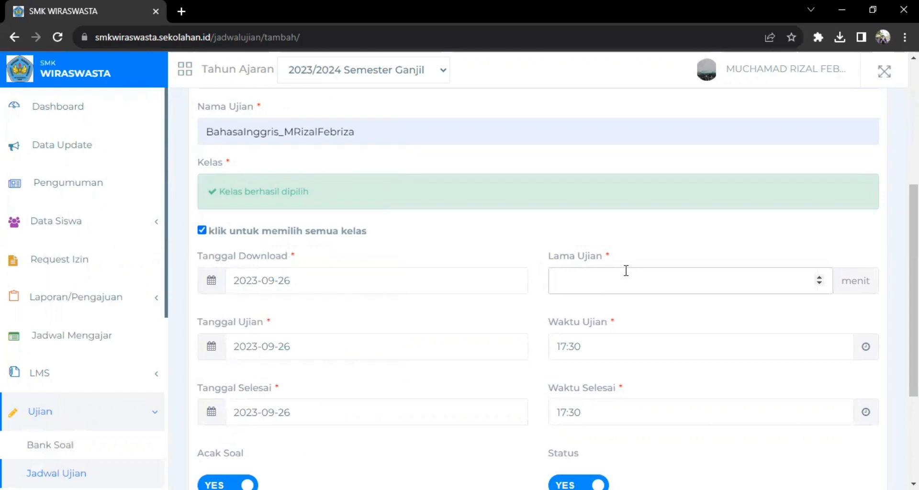
{"action": "type", "text": "90"}
{"action": "left_click", "coordinate": [594, 351]}
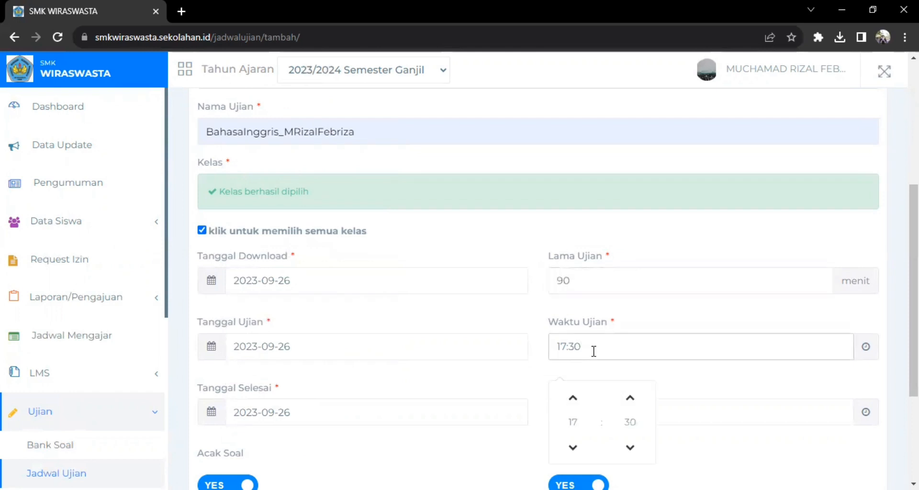
{"action": "key", "text": "BackSpace"}
{"action": "key", "text": "BackSpace"}
{"action": "key", "text": "BackSpace"}
{"action": "key", "text": "BackSpace"}
{"action": "key", "text": "BackSpace"}
{"action": "type", "text": "07:00"}
{"action": "left_click", "coordinate": [649, 380]}
- Enter 08.30 as the exam's end time (Waktu Selesai)
{"action": "left_click", "coordinate": [600, 413]}
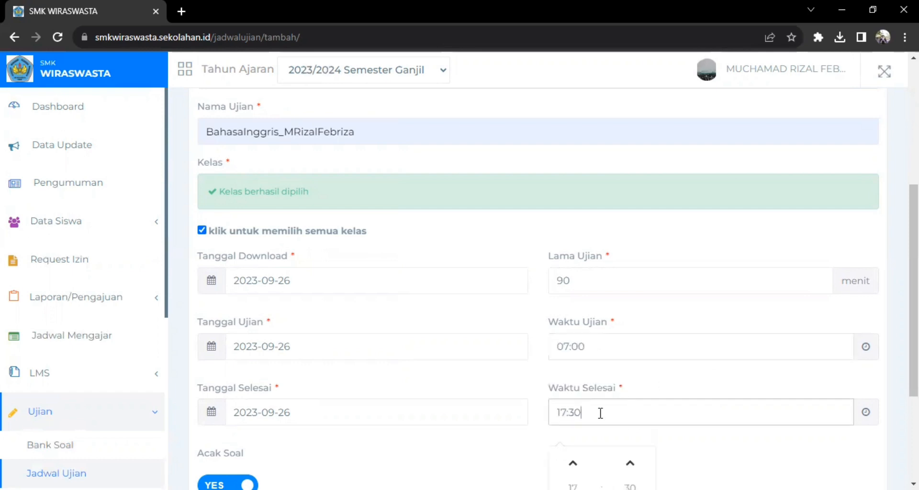
{"action": "key", "text": "BackSpace"}
{"action": "key", "text": "BackSpace"}
{"action": "key", "text": "BackSpace"}
{"action": "key", "text": "BackSpace"}
{"action": "key", "text": "BackSpace"}
{"action": "type", "text": "08"}
{"action": "type", "text": ":"}
{"action": "type", "text": "30"}
- Turn off question shuffling (Acak Soal), review the schedule's entries and save the schedule
{"action": "scroll", "coordinate": [483, 426], "scroll_direction": "down", "scroll_amount": 3}
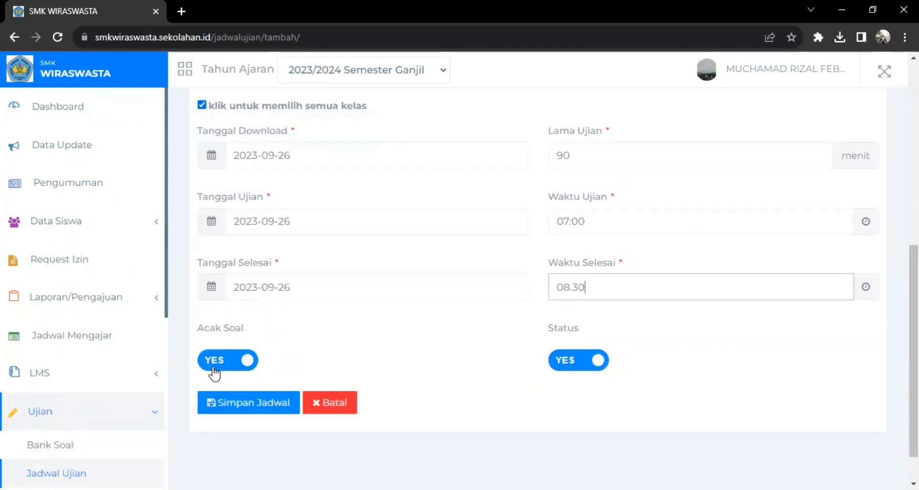
{"action": "left_click", "coordinate": [242, 365]}
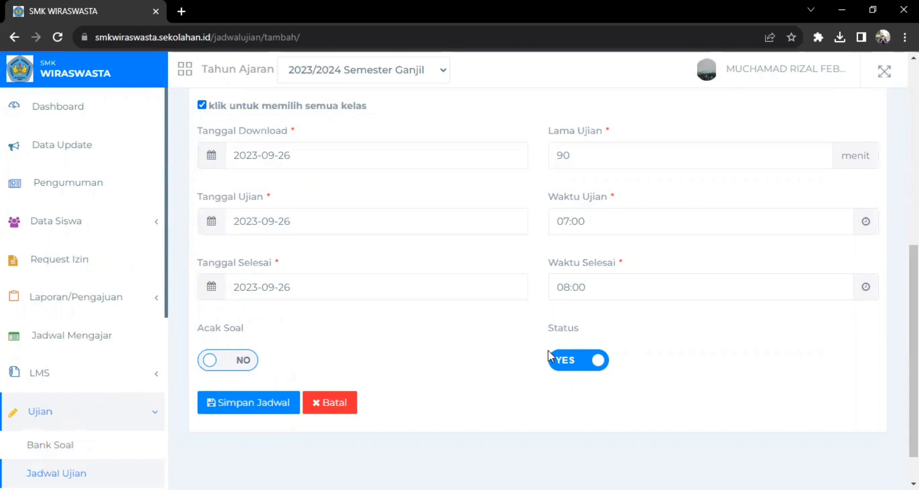
{"action": "scroll", "coordinate": [653, 363], "scroll_direction": "down", "scroll_amount": 1}
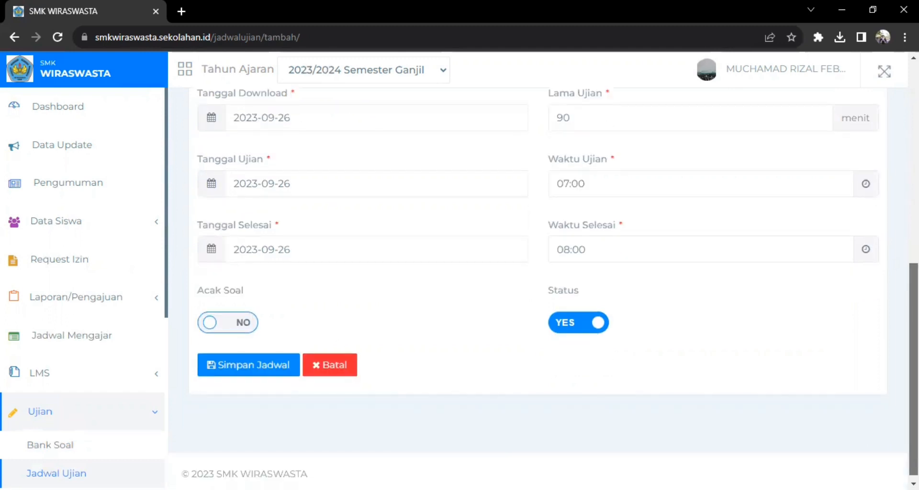
{"action": "scroll", "coordinate": [538, 282], "scroll_direction": "up", "scroll_amount": 3}
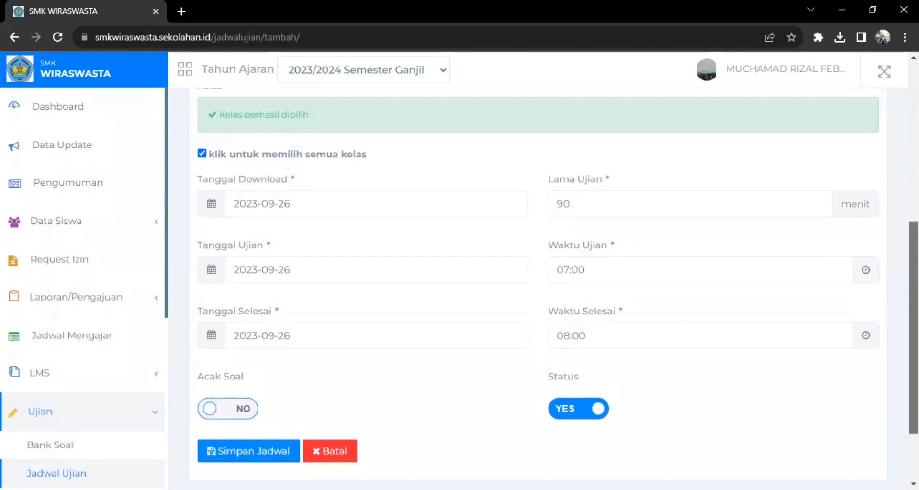
{"action": "scroll", "coordinate": [543, 288], "scroll_direction": "down", "scroll_amount": 4}
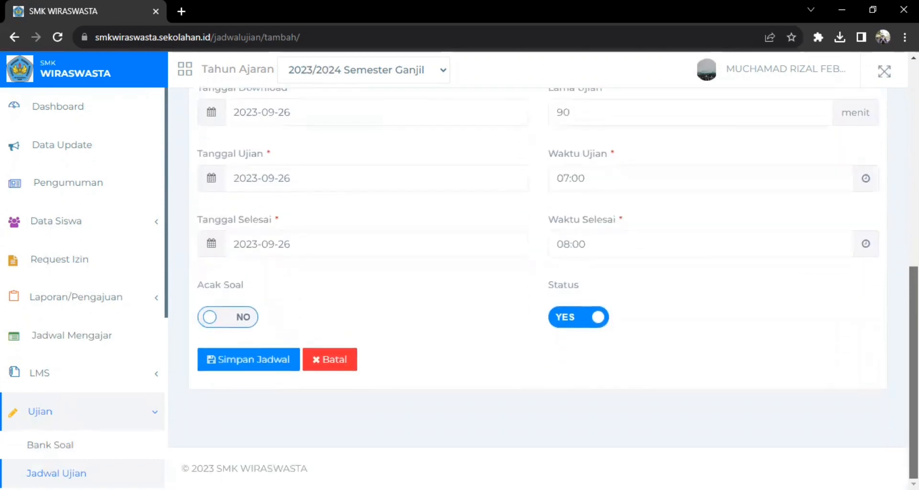
{"action": "scroll", "coordinate": [489, 374], "scroll_direction": "up", "scroll_amount": 6}
{"action": "scroll", "coordinate": [488, 374], "scroll_direction": "down", "scroll_amount": 4}
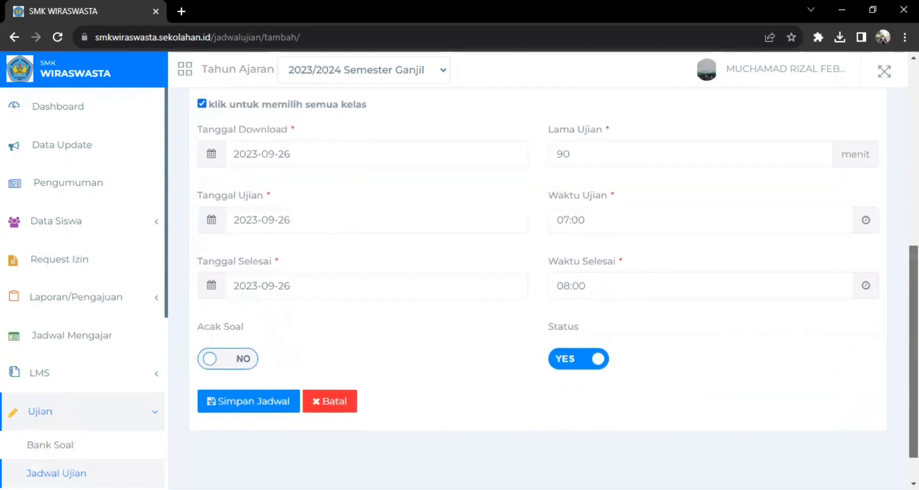
{"action": "left_click", "coordinate": [250, 406]}
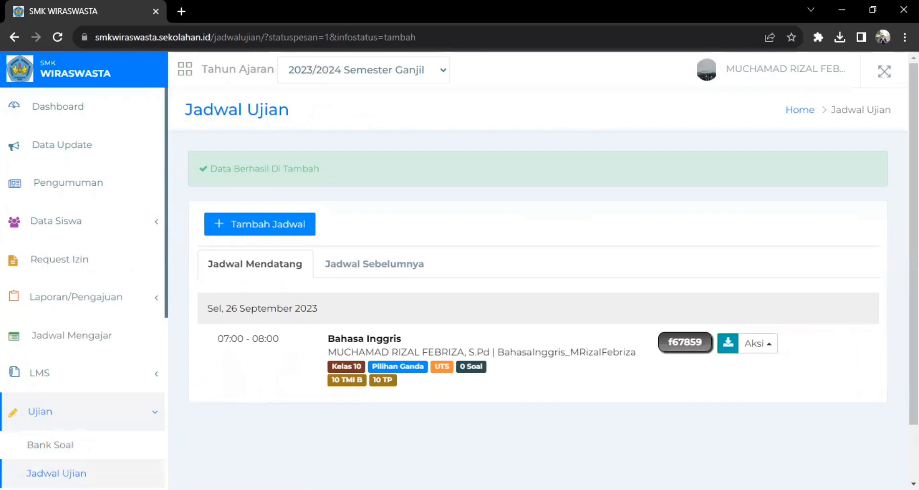
- Try to change the end time of the saved Bahasa Inggris exam schedule to 08.30 and save the edit
{"action": "scroll", "coordinate": [515, 357], "scroll_direction": "down", "scroll_amount": 1}
{"action": "mouse_move", "coordinate": [916, 259]}
{"action": "left_mouse_down"}
{"action": "mouse_move", "coordinate": [917, 289]}
{"action": "mouse_move", "coordinate": [916, 275]}
{"action": "left_mouse_up"}
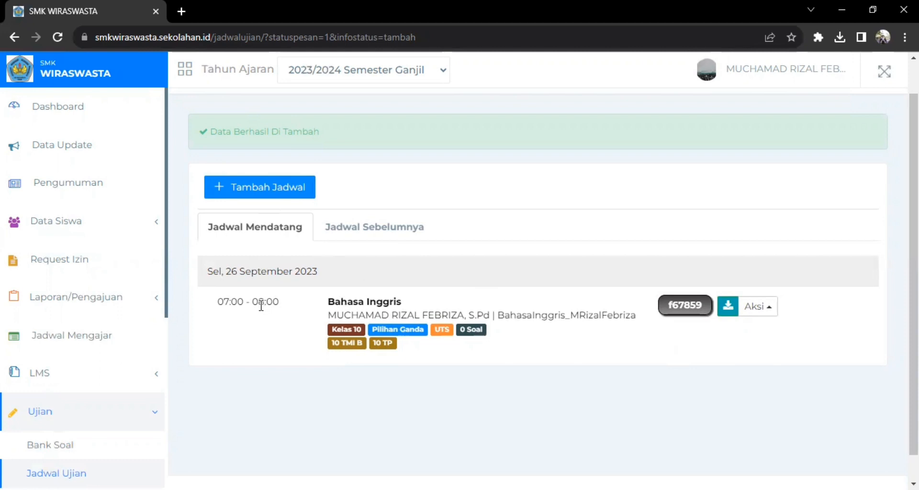
{"action": "left_click", "coordinate": [768, 310]}
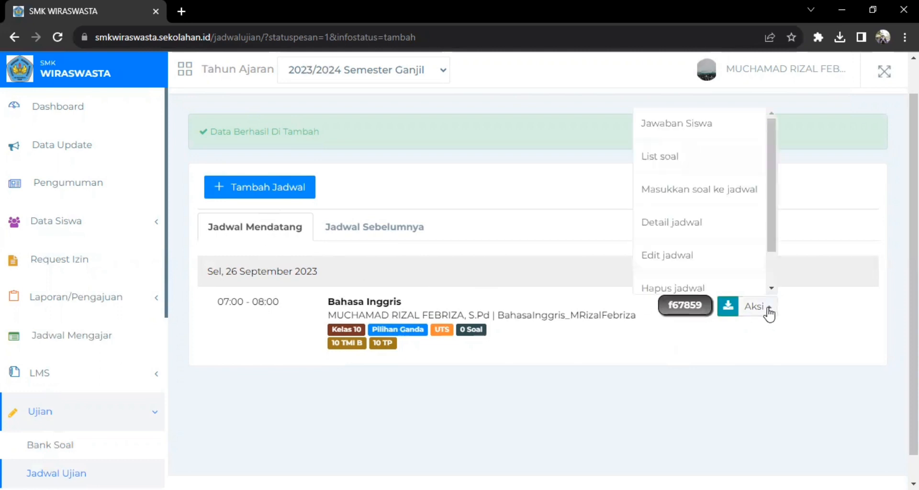
{"action": "left_click", "coordinate": [674, 259]}
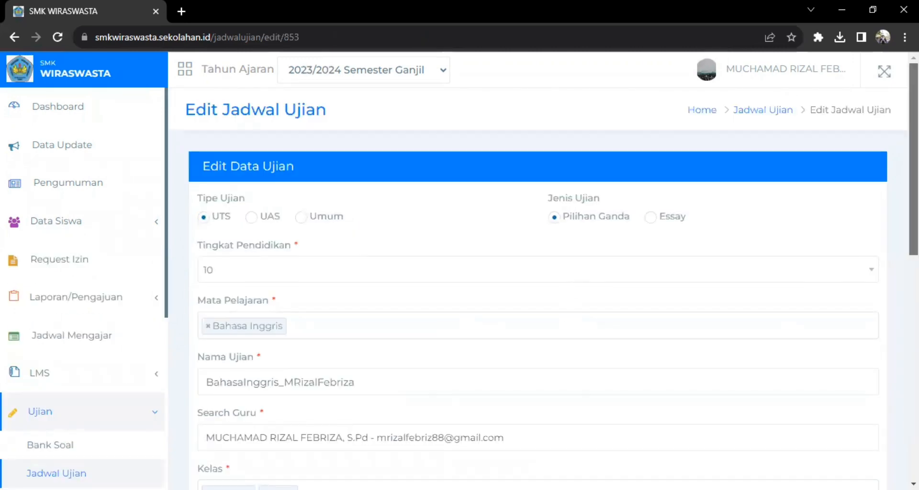
{"action": "scroll", "coordinate": [643, 417], "scroll_direction": "down", "scroll_amount": 6}
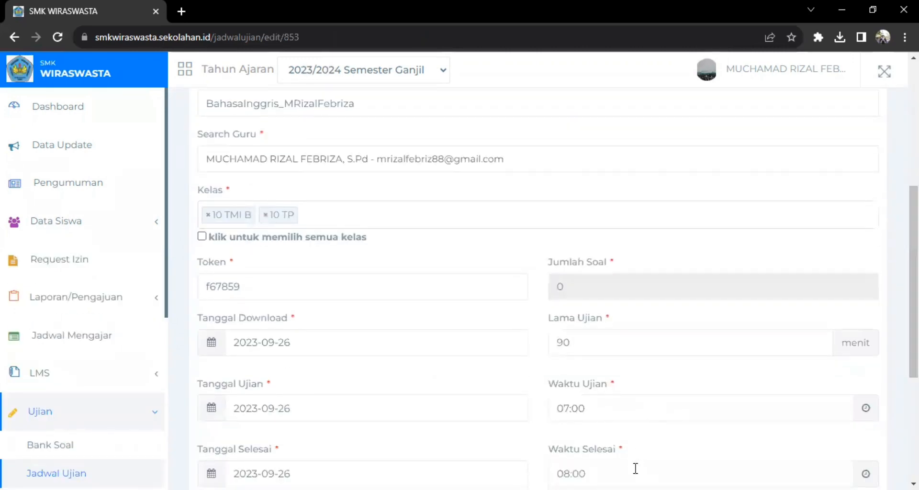
{"action": "left_click", "coordinate": [635, 469]}
{"action": "type", "text": "8"}
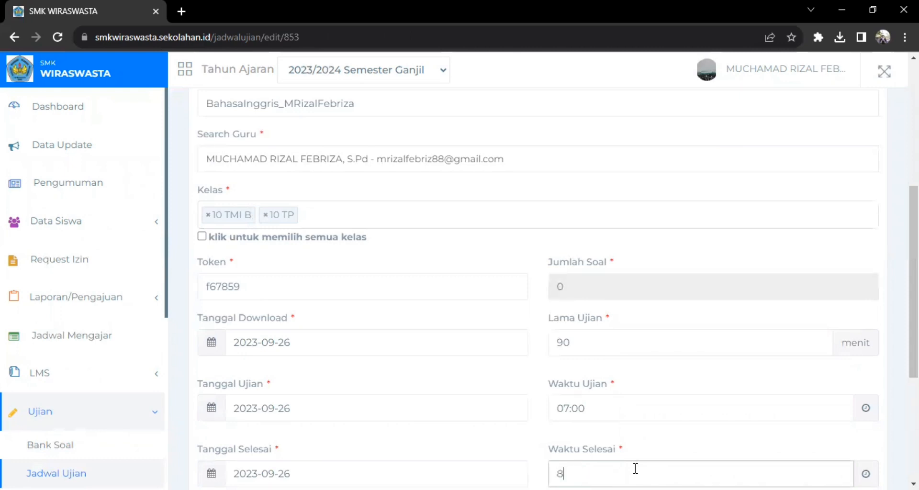
{"action": "type", "text": "08.3"}
{"action": "scroll", "coordinate": [754, 402], "scroll_direction": "down", "scroll_amount": 4}
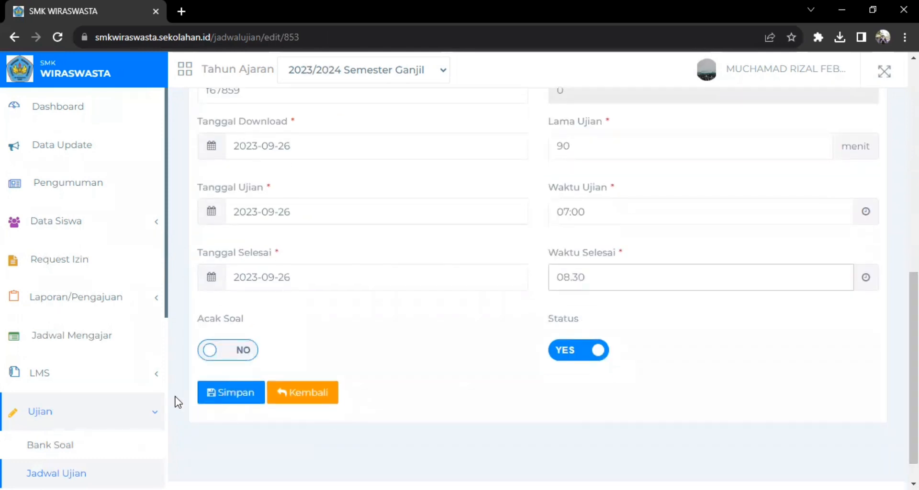
{"action": "left_click", "coordinate": [222, 403]}
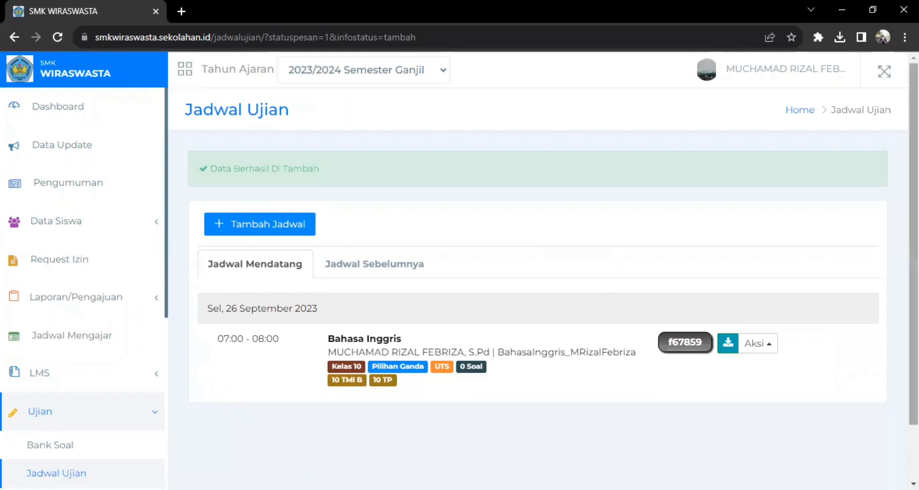
{"action": "scroll", "coordinate": [738, 290], "scroll_direction": "down", "scroll_amount": 1}
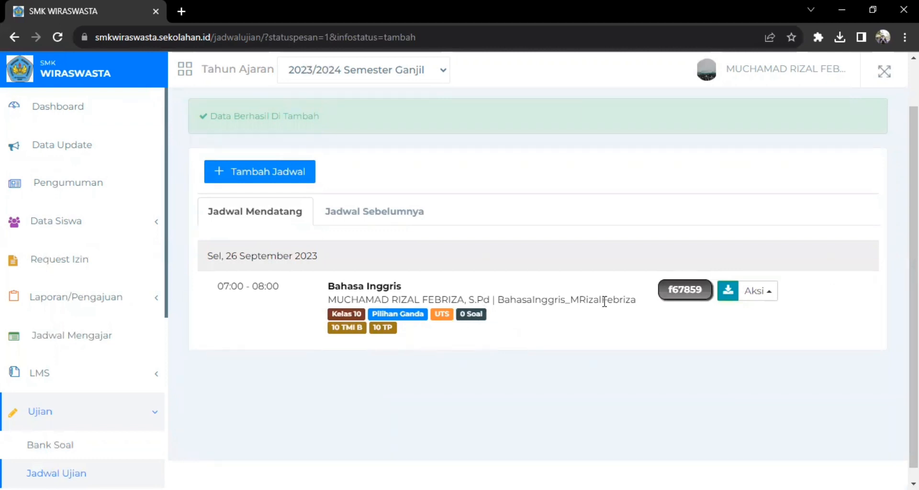
{"action": "left_click", "coordinate": [753, 293]}
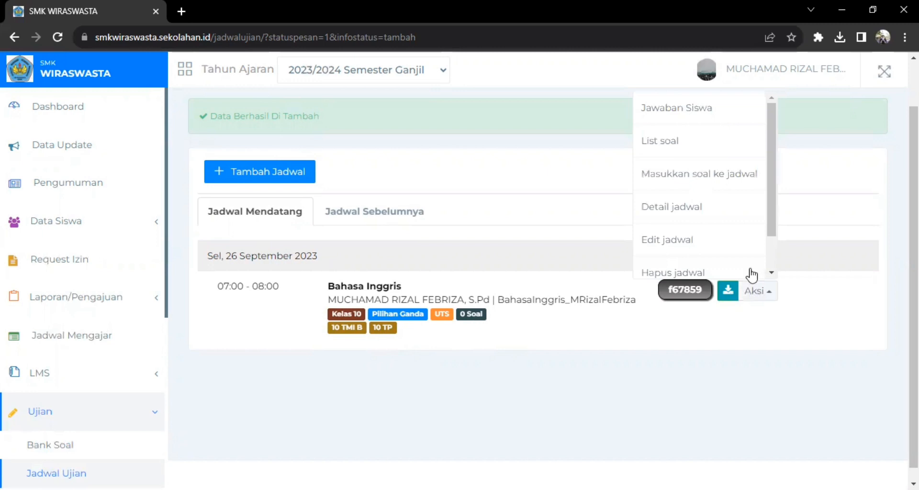
{"action": "left_click", "coordinate": [751, 272]}
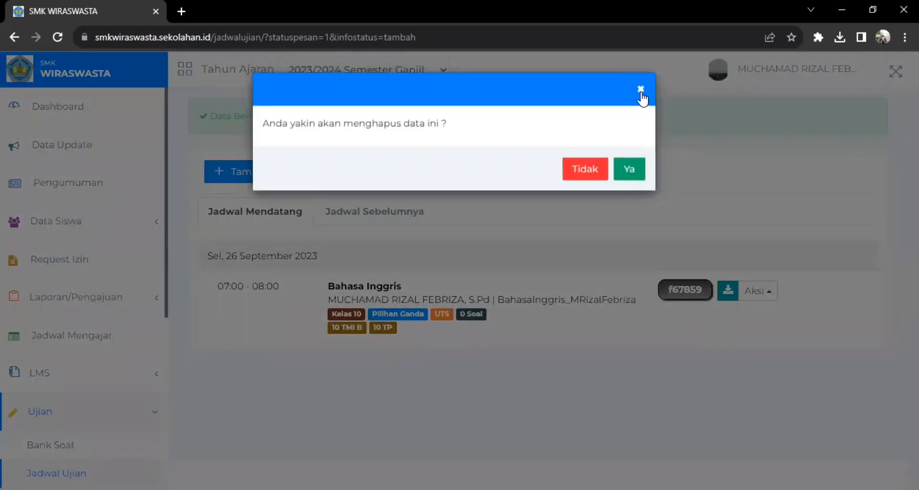
{"action": "left_click", "coordinate": [641, 91]}
- Open the page for inserting bank questions into the Bahasa Inggris exam schedule
{"action": "left_click", "coordinate": [755, 301]}
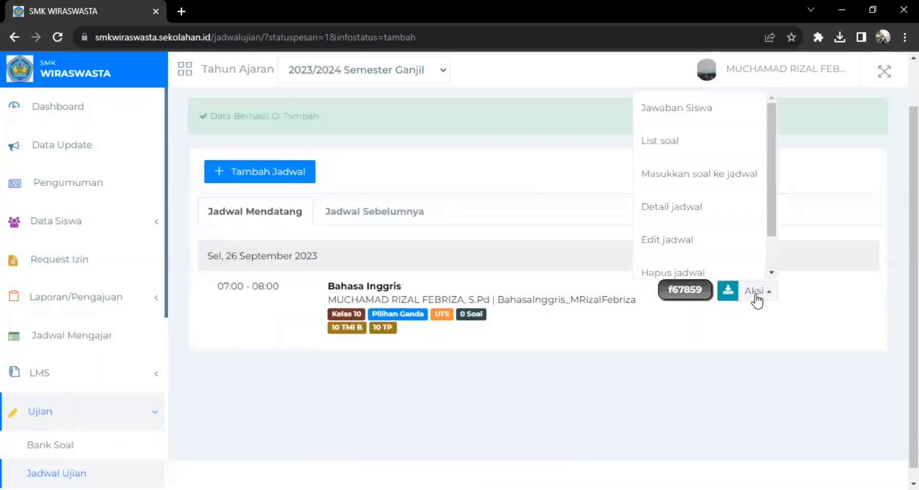
{"action": "left_click", "coordinate": [712, 177]}
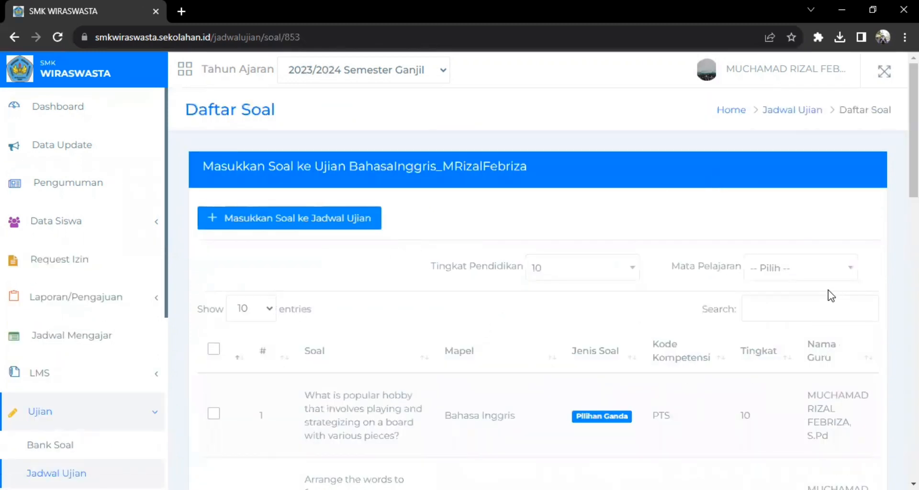
- Filter the question list by the teacher's name with 50 entries per page and select all listed questions
{"action": "left_click", "coordinate": [759, 318]}
{"action": "scroll", "coordinate": [913, 130], "scroll_direction": "down", "scroll_amount": 1}
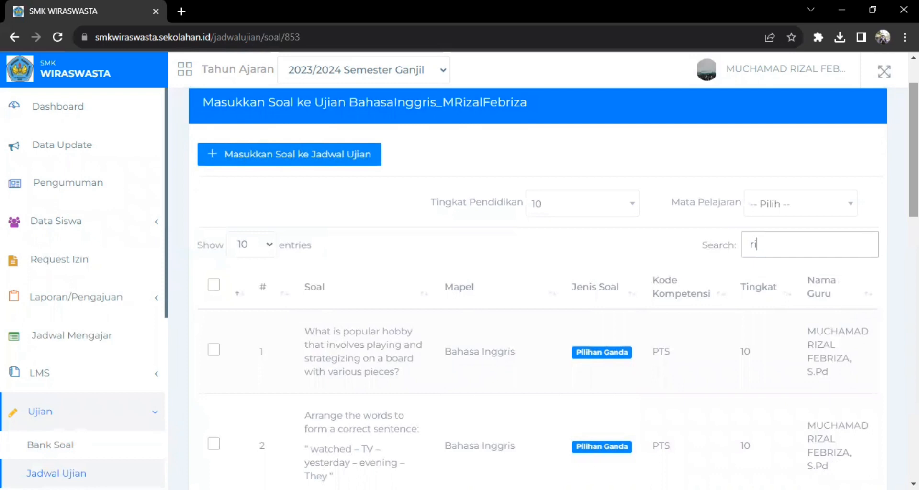
{"action": "type", "text": "rizl"}
{"action": "key", "text": "BackSpace"}
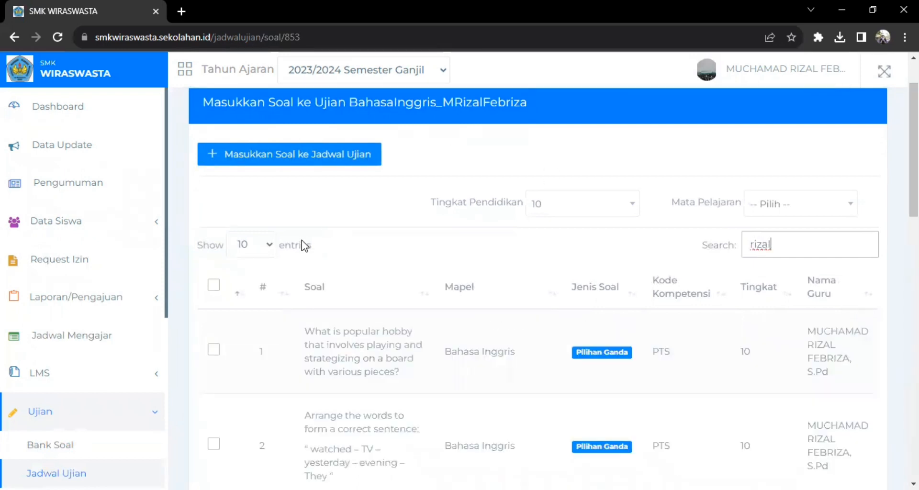
{"action": "left_click", "coordinate": [253, 246]}
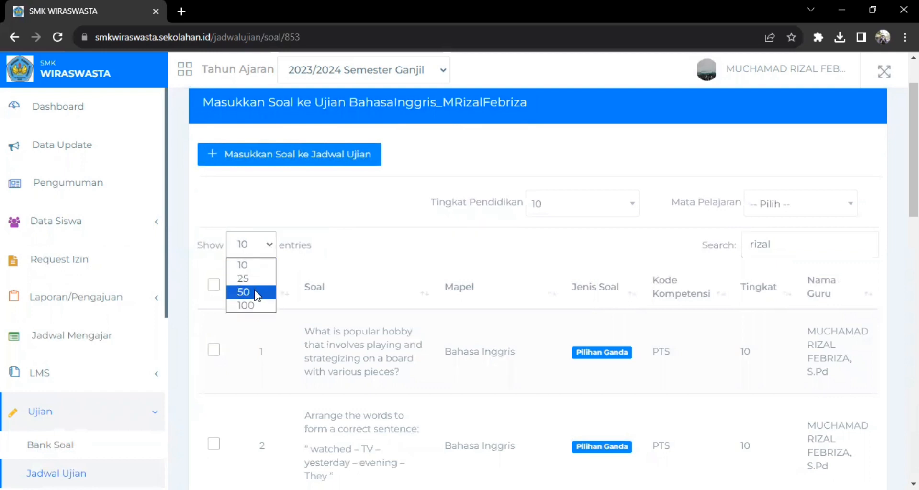
{"action": "left_click", "coordinate": [257, 292]}
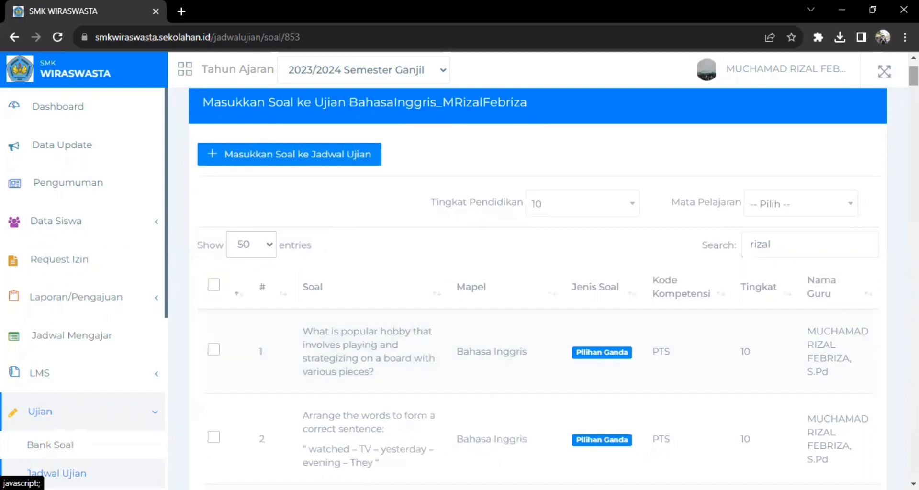
{"action": "scroll", "coordinate": [386, 164], "scroll_direction": "down", "scroll_amount": 2}
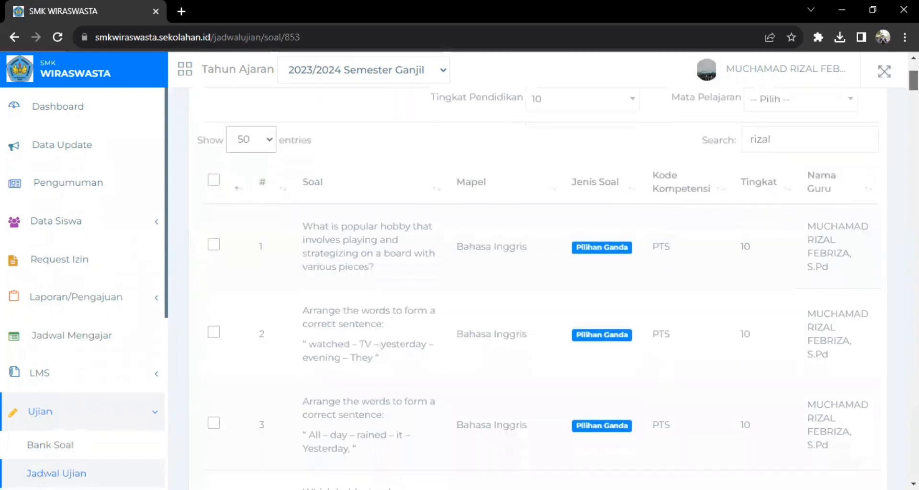
{"action": "scroll", "coordinate": [386, 164], "scroll_direction": "up", "scroll_amount": 3}
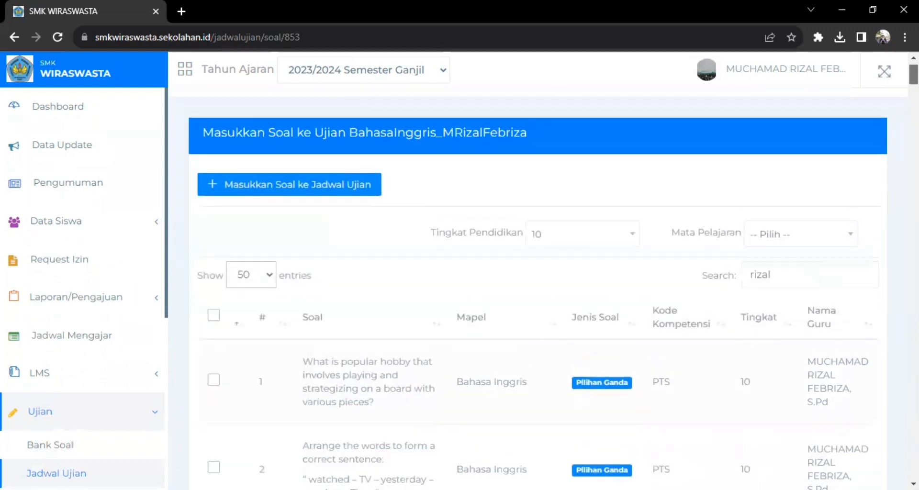
{"action": "left_click", "coordinate": [214, 316]}
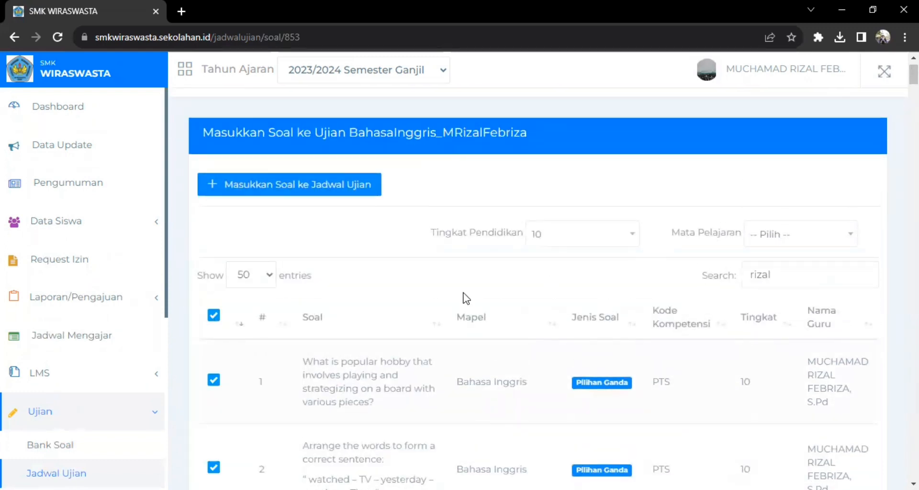
- Filter the questions by subject (Mata Pelajaran) Bahasa Inggris, with 50 entries per page, and select all those listed
{"action": "left_click", "coordinate": [827, 233]}
{"action": "left_click", "coordinate": [778, 311]}
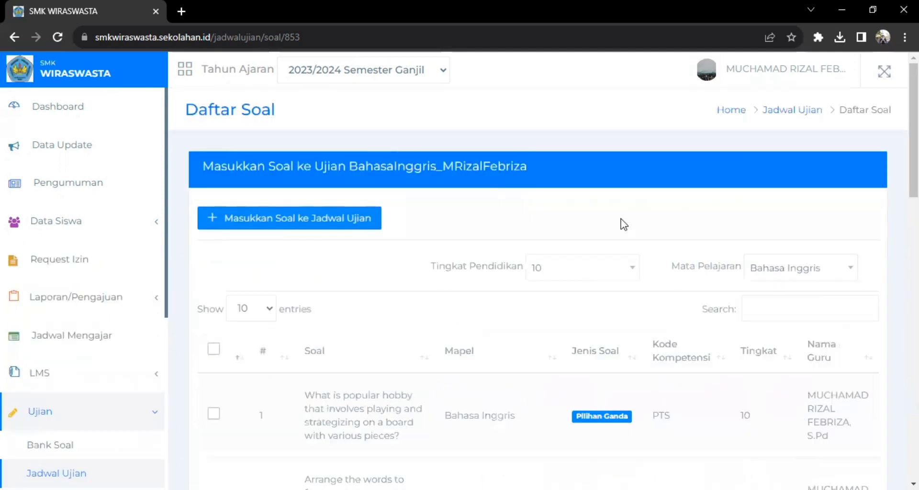
{"action": "left_click", "coordinate": [748, 316]}
{"action": "left_click", "coordinate": [260, 311]}
{"action": "left_click", "coordinate": [244, 357]}
{"action": "left_click", "coordinate": [214, 350]}
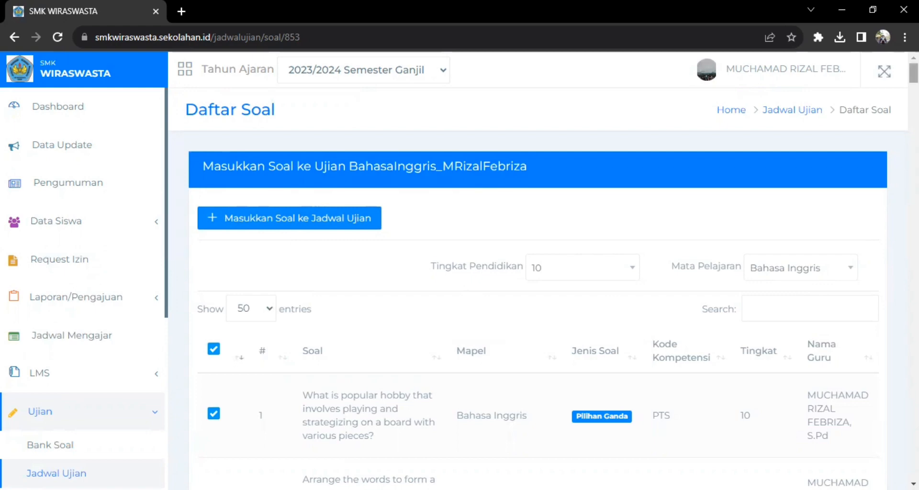
- Review the selected questions and deselect numbers 41 to 50 at the end of the list
{"action": "scroll", "coordinate": [539, 288], "scroll_direction": "down", "scroll_amount": 20}
{"action": "scroll", "coordinate": [539, 287], "scroll_direction": "down", "scroll_amount": 20}
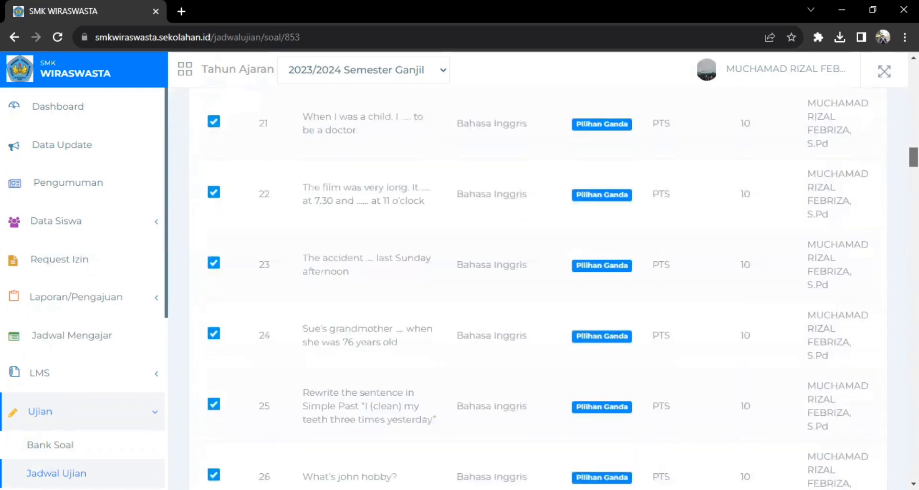
{"action": "scroll", "coordinate": [538, 287], "scroll_direction": "up", "scroll_amount": 5}
{"action": "scroll", "coordinate": [538, 287], "scroll_direction": "down", "scroll_amount": 15}
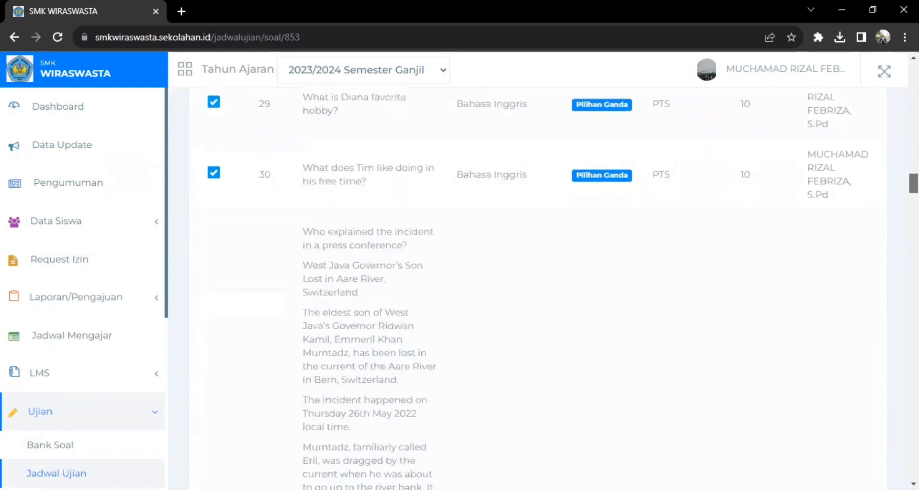
{"action": "scroll", "coordinate": [538, 288], "scroll_direction": "down", "scroll_amount": 20}
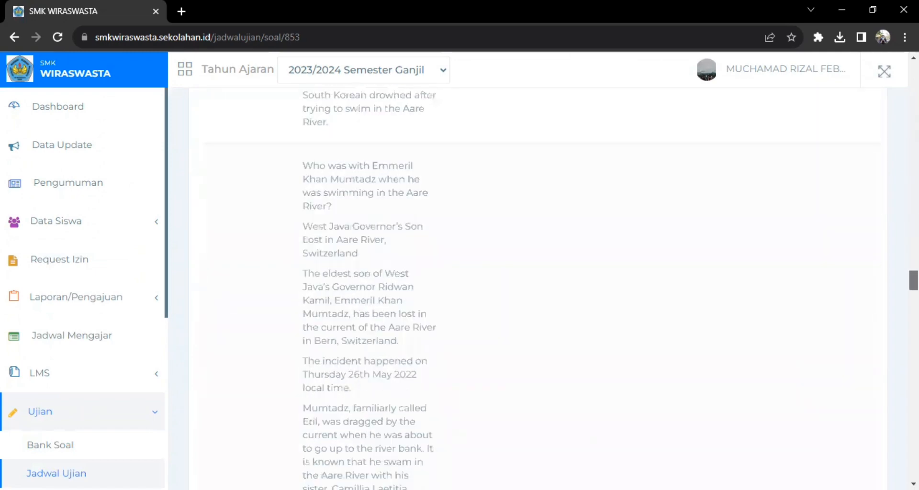
{"action": "scroll", "coordinate": [539, 287], "scroll_direction": "down", "scroll_amount": 20}
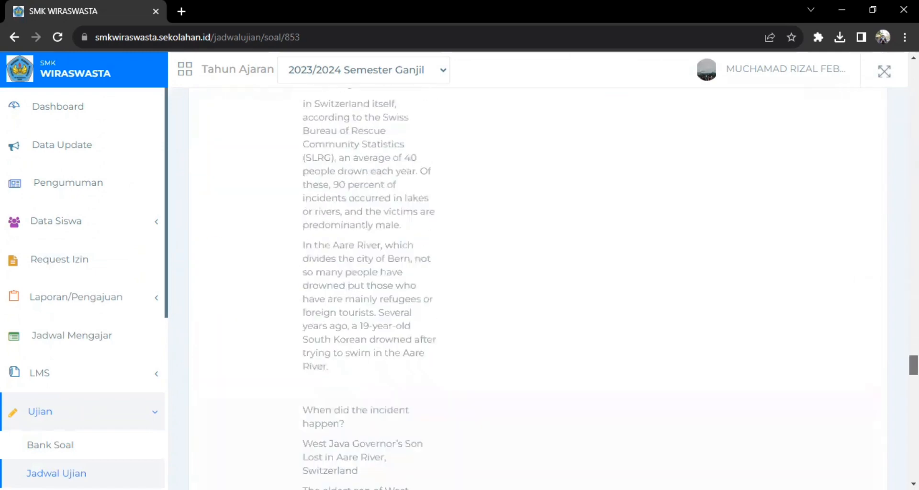
{"action": "scroll", "coordinate": [538, 287], "scroll_direction": "down", "scroll_amount": 20}
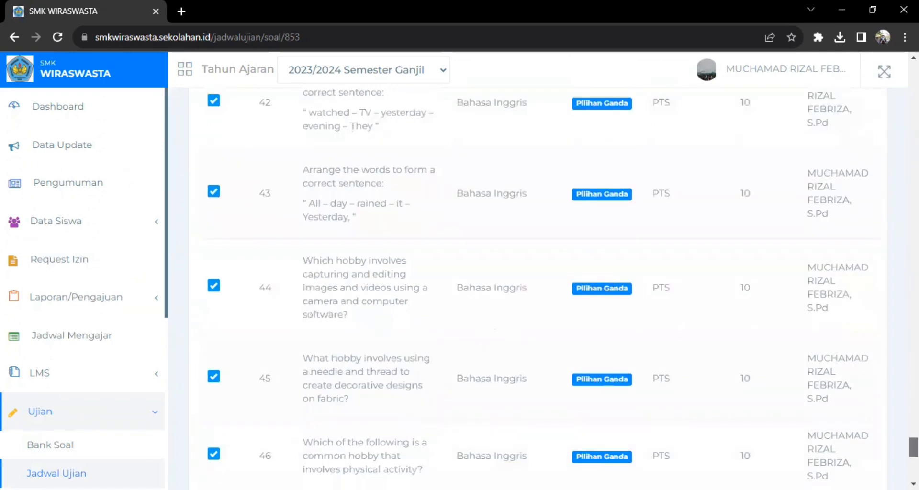
{"action": "scroll", "coordinate": [538, 287], "scroll_direction": "down", "scroll_amount": 3}
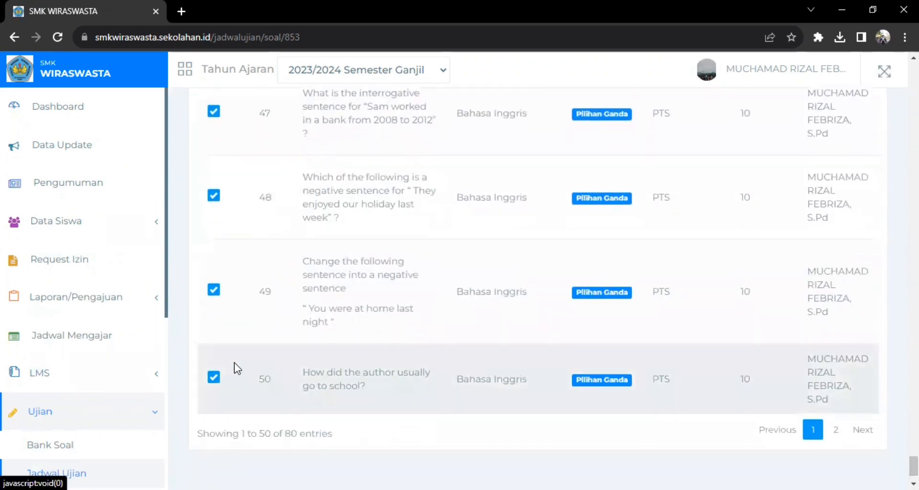
{"action": "left_click", "coordinate": [214, 377]}
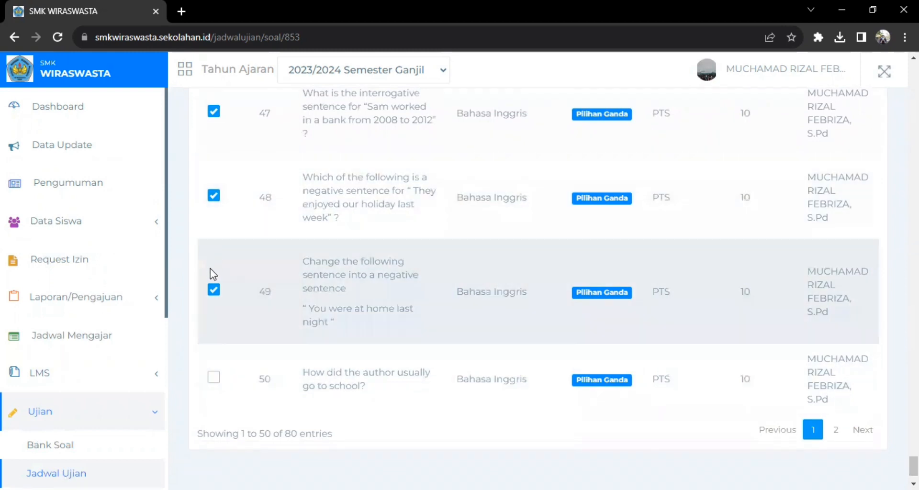
{"action": "left_click", "coordinate": [213, 289]}
{"action": "left_click", "coordinate": [214, 195]}
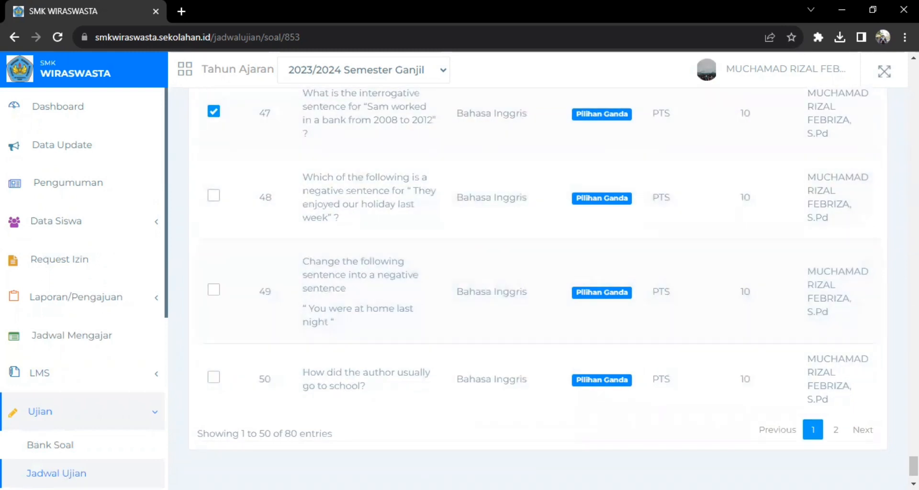
{"action": "scroll", "coordinate": [346, 384], "scroll_direction": "up", "scroll_amount": 4}
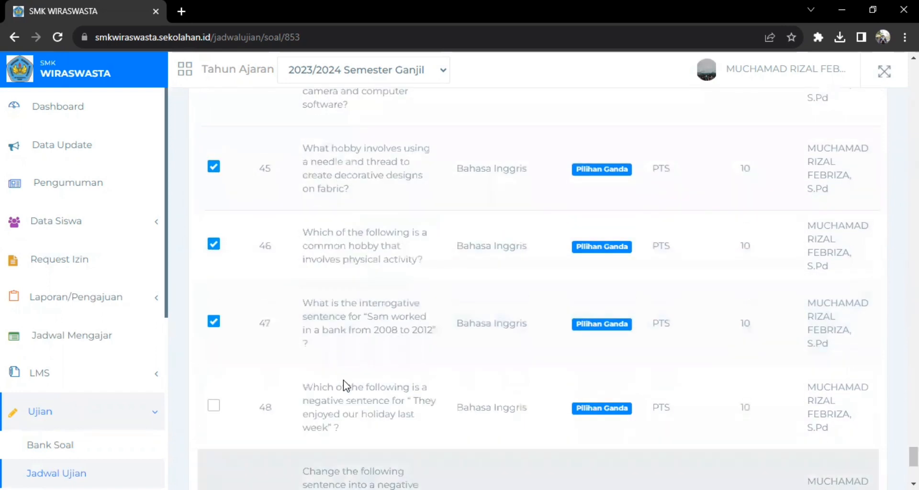
{"action": "left_click", "coordinate": [214, 321]}
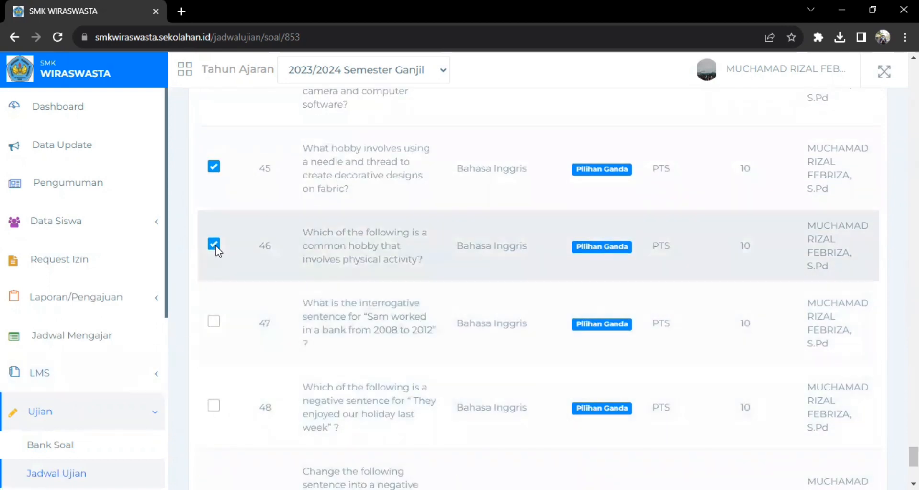
{"action": "left_click", "coordinate": [213, 244]}
{"action": "left_click", "coordinate": [214, 167]}
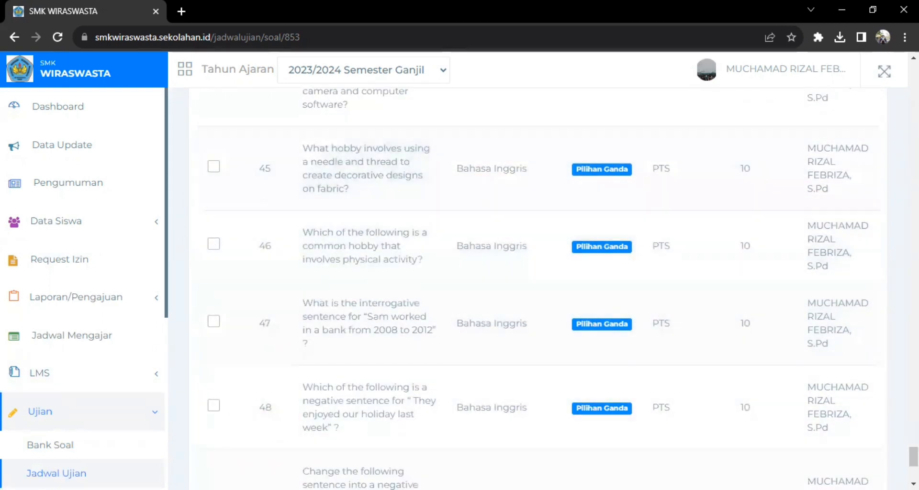
{"action": "scroll", "coordinate": [544, 287], "scroll_direction": "up", "scroll_amount": 5}
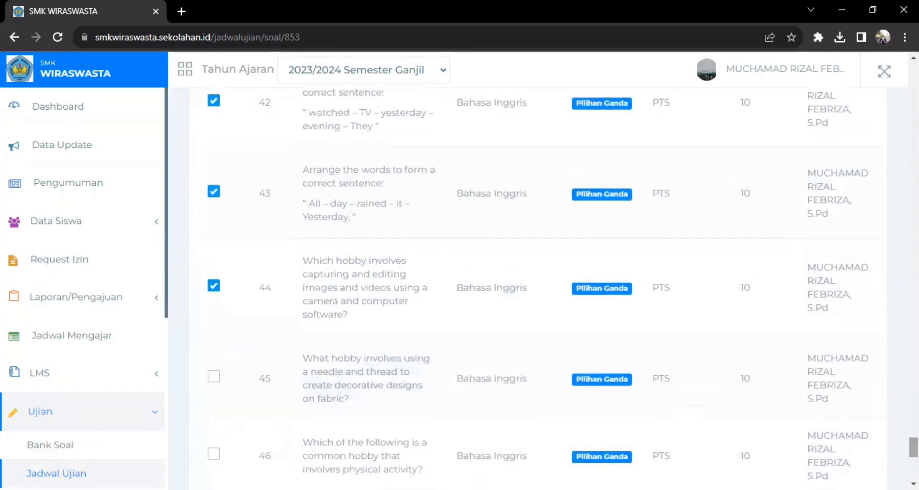
{"action": "left_click", "coordinate": [213, 285]}
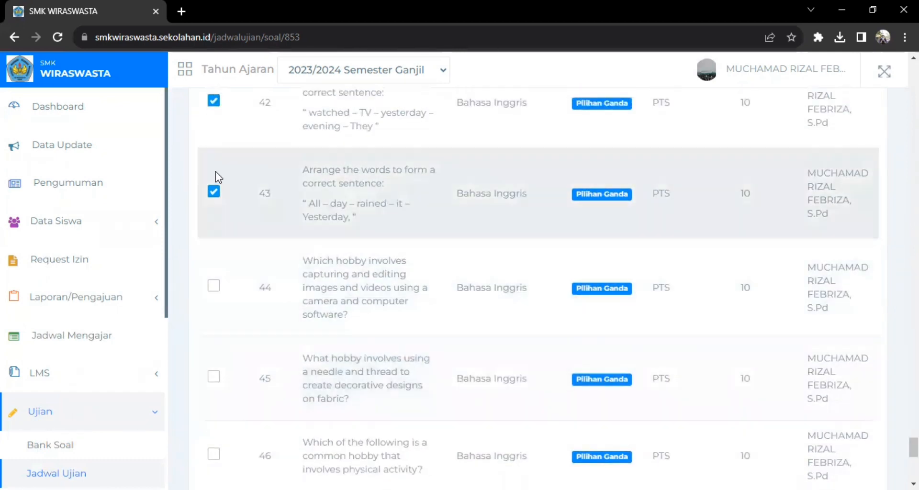
{"action": "left_click", "coordinate": [213, 191]}
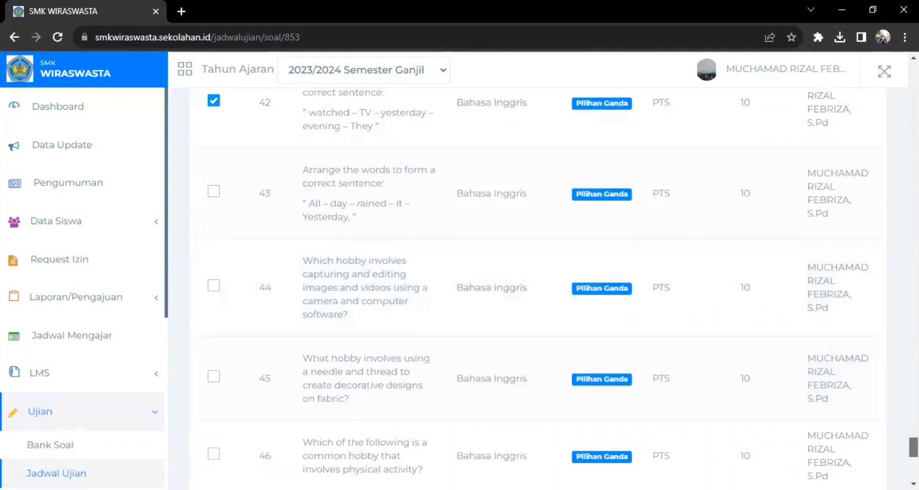
{"action": "scroll", "coordinate": [418, 389], "scroll_direction": "up", "scroll_amount": 5}
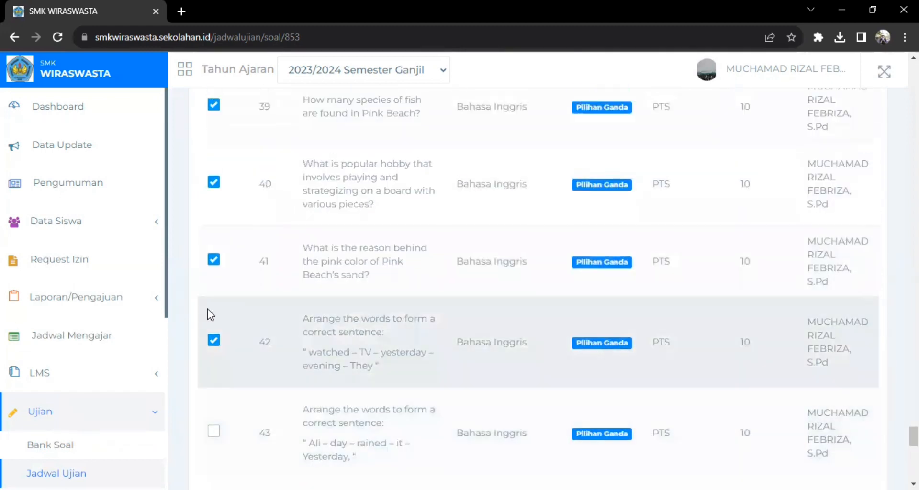
{"action": "left_click", "coordinate": [210, 342]}
{"action": "left_click", "coordinate": [214, 260]}
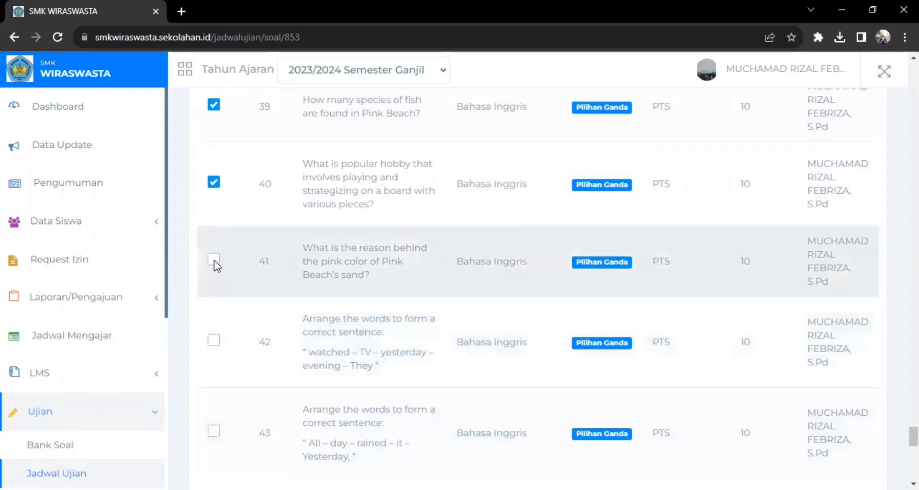
- Insert the selected questions into the Bahasa Inggris exam schedule and confirm
{"action": "mouse_move", "coordinate": [913, 436]}
{"action": "left_mouse_down"}
{"action": "mouse_move", "coordinate": [902, 191]}
{"action": "mouse_move", "coordinate": [863, 136]}
{"action": "mouse_move", "coordinate": [855, 82]}
{"action": "left_mouse_up"}
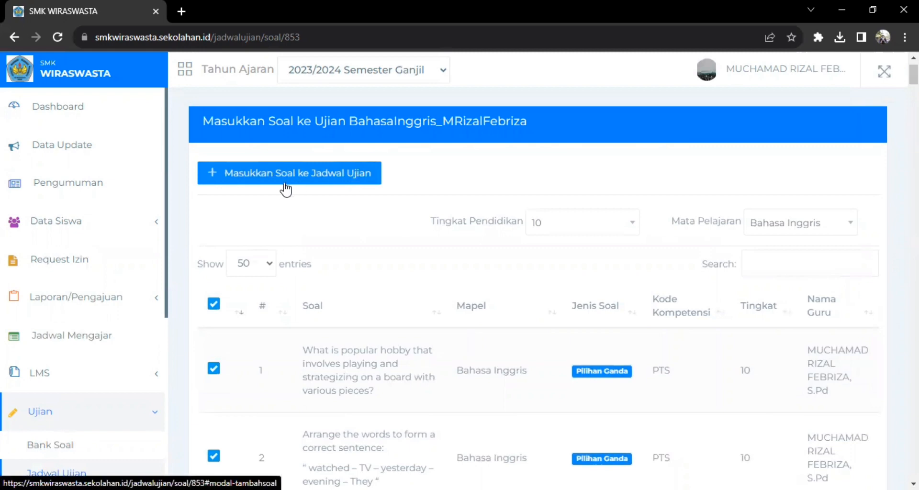
{"action": "left_click", "coordinate": [266, 182]}
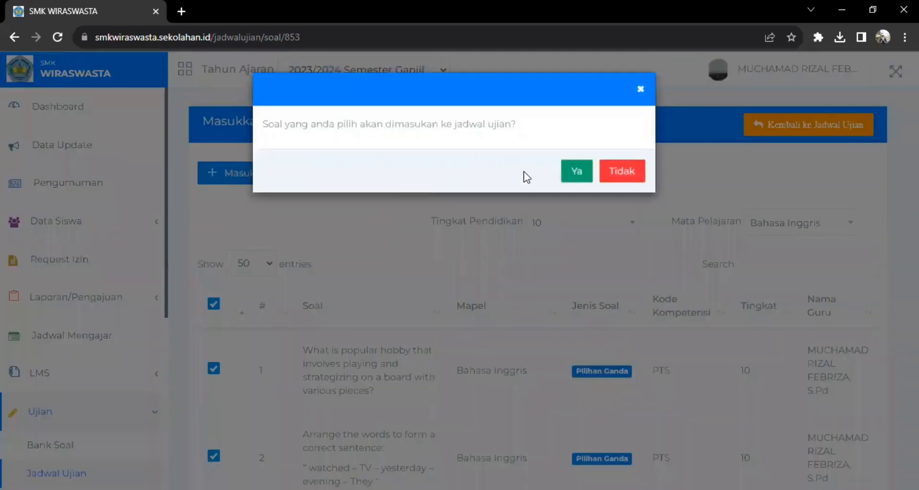
{"action": "left_click", "coordinate": [577, 173]}
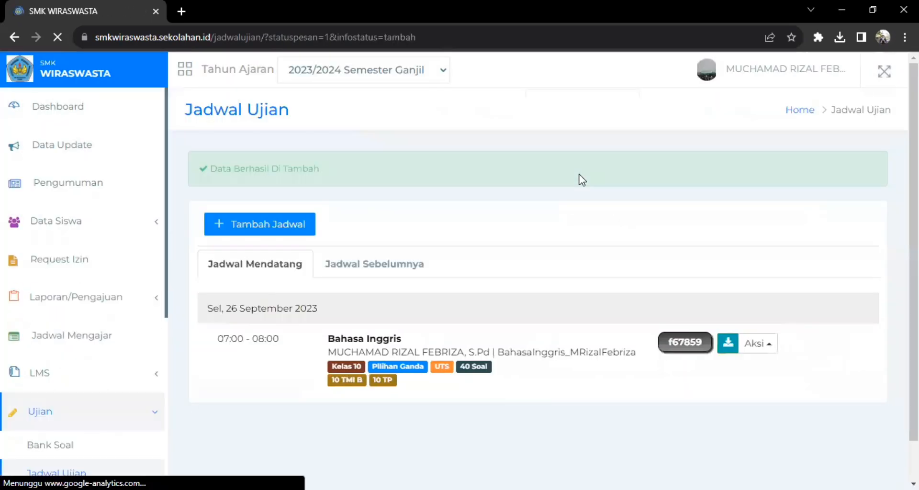